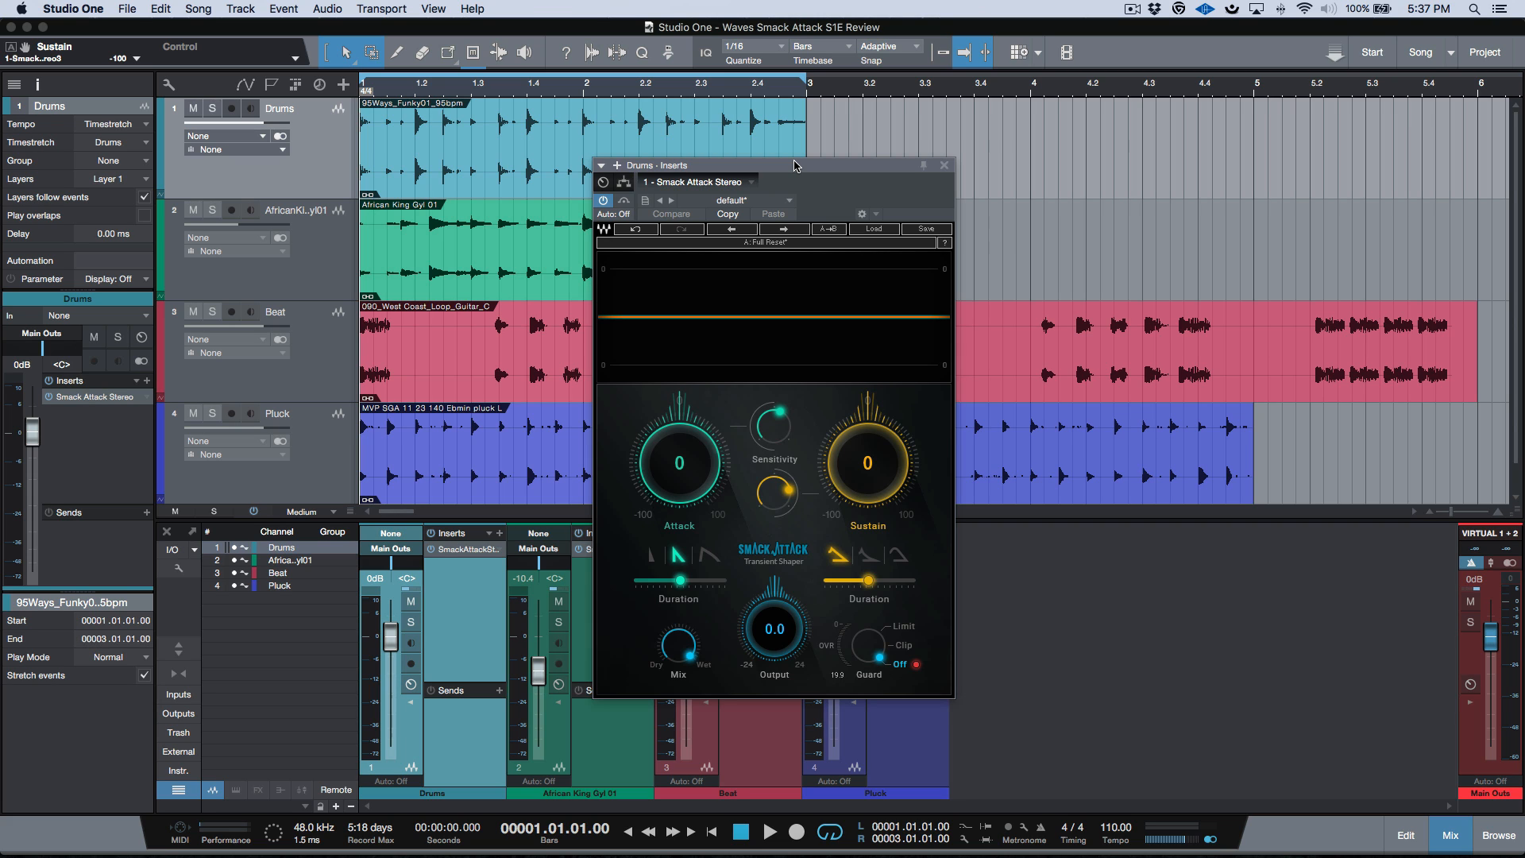
# Step: Try out the Attack knob of Smack Attack on the Drums channel, and reset it to 0
pyautogui.moveTo(691, 485); pyautogui.dragTo(691, 434)
pyautogui.keyDown('alt'); pyautogui.click(688, 469); pyautogui.keyUp('alt')
pyautogui.moveTo(779, 435)
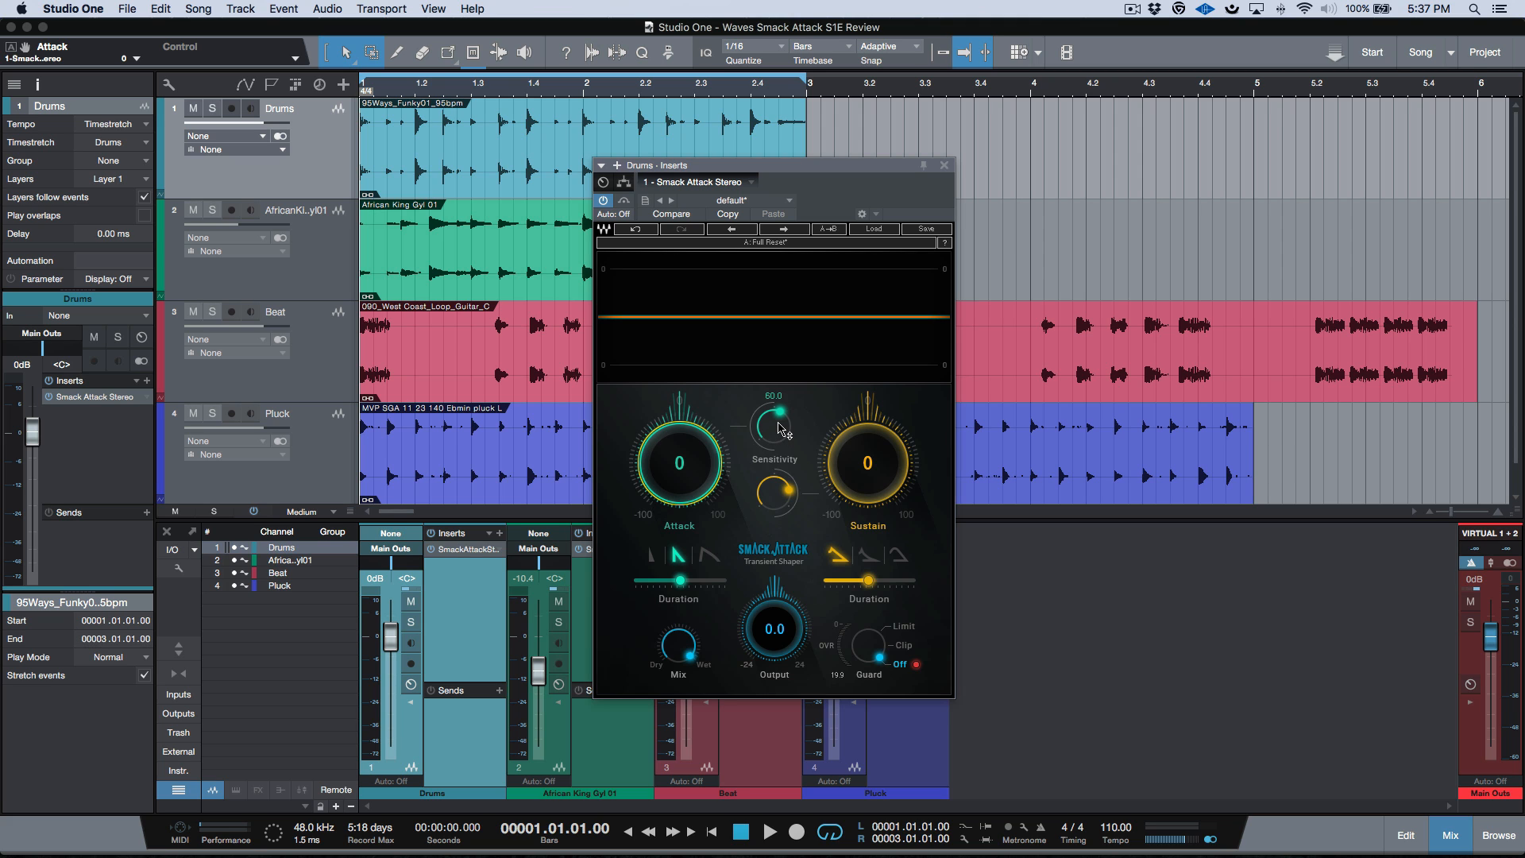
pyautogui.hotkey('shift', 'l')
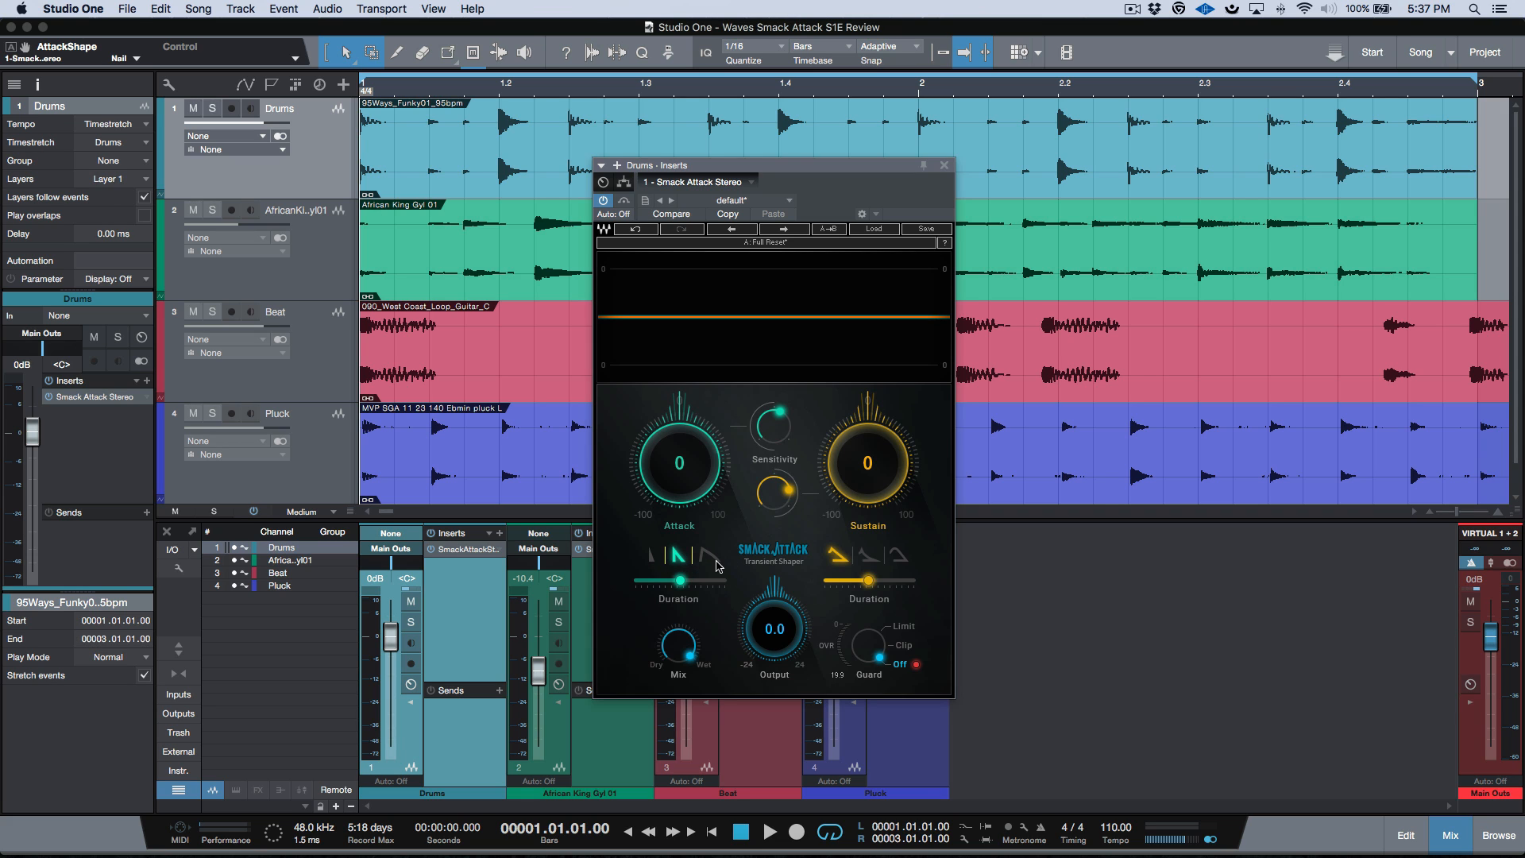
# Step: Try a Mix setting of 18 and return it to fully wet, and reset the Output to 0.0
pyautogui.moveTo(681, 580)
pyautogui.moveTo(681, 581)
pyautogui.mouseDown()
pyautogui.moveTo(636, 580)
pyautogui.moveTo(724, 580)
pyautogui.moveTo(635, 581)
pyautogui.moveTo(725, 581)
pyautogui.moveTo(680, 581)
pyautogui.mouseUp()
pyautogui.moveTo(682, 643); pyautogui.dragTo(683, 645)
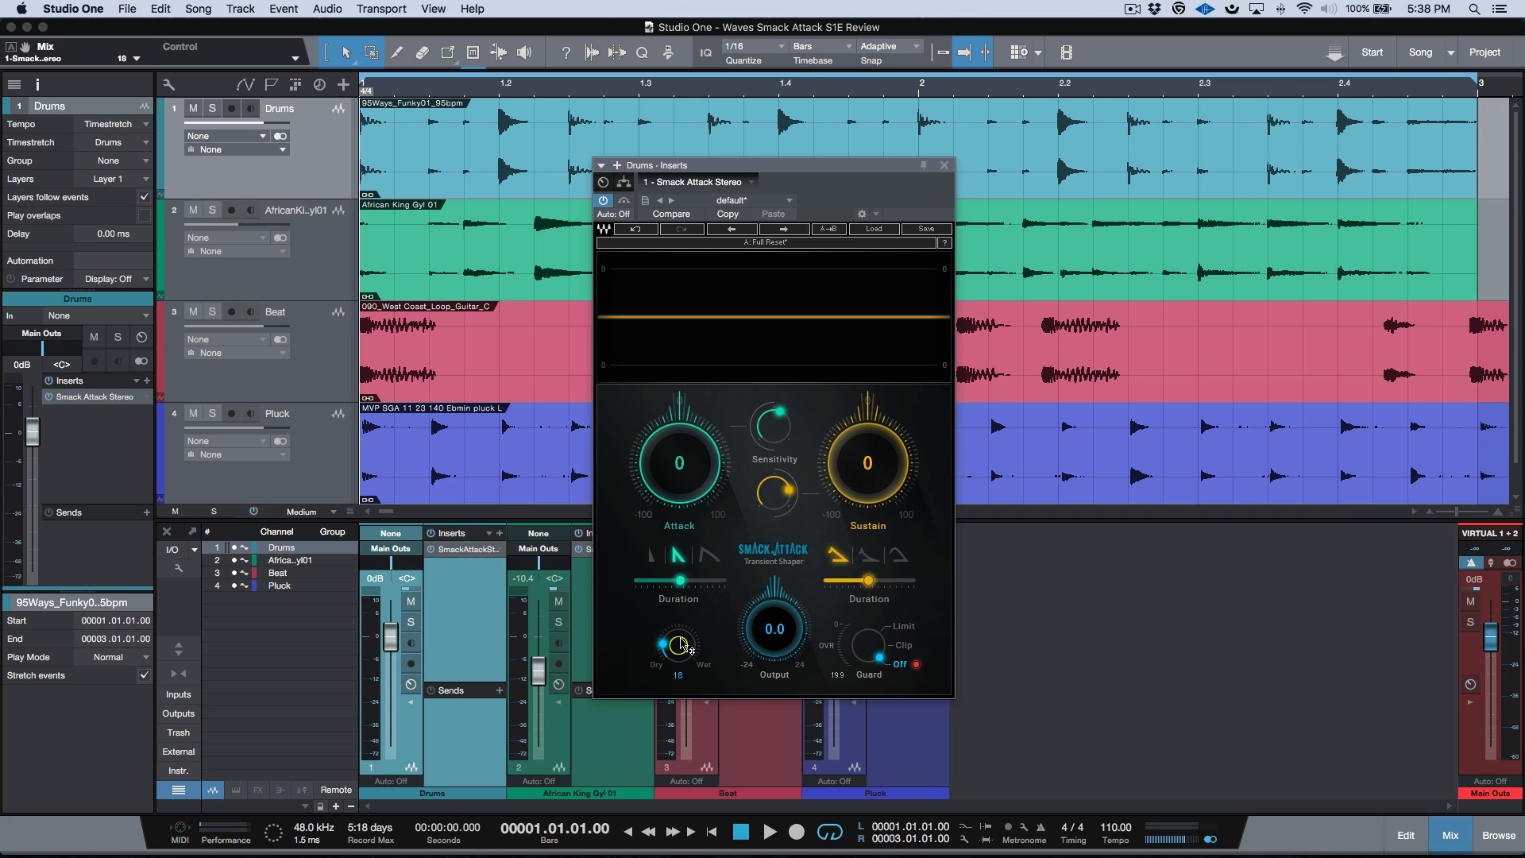
pyautogui.moveTo(681, 639); pyautogui.dragTo(682, 576)
pyautogui.moveTo(783, 625); pyautogui.dragTo(785, 629)
pyautogui.keyDown('alt'); pyautogui.click(783, 626); pyautogui.keyUp('alt')
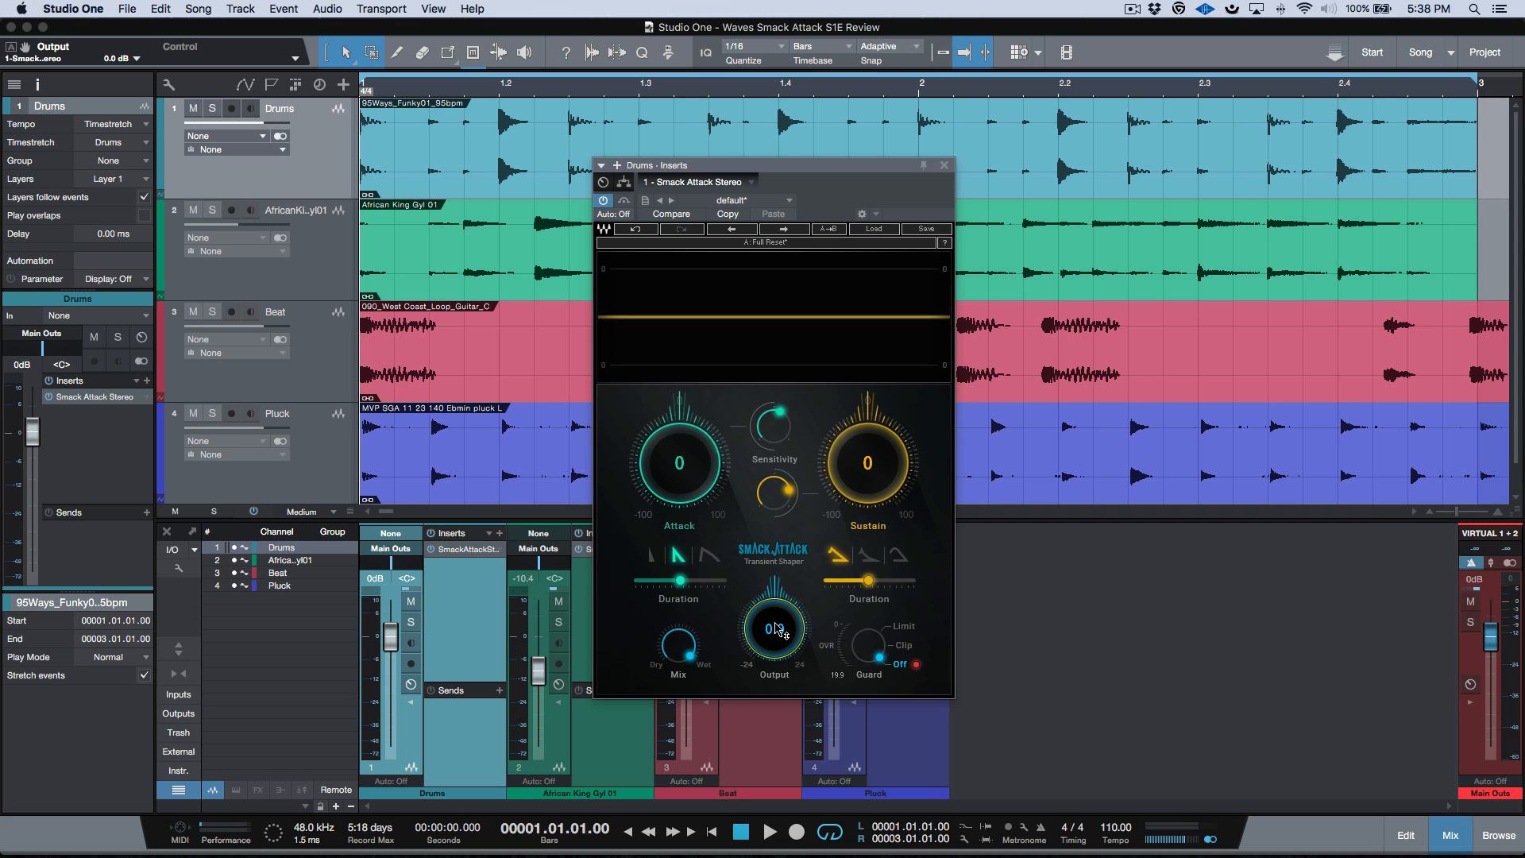
# Step: Try the Guard's Clip and Limit modes, and set it back to Off
pyautogui.click(904, 647)
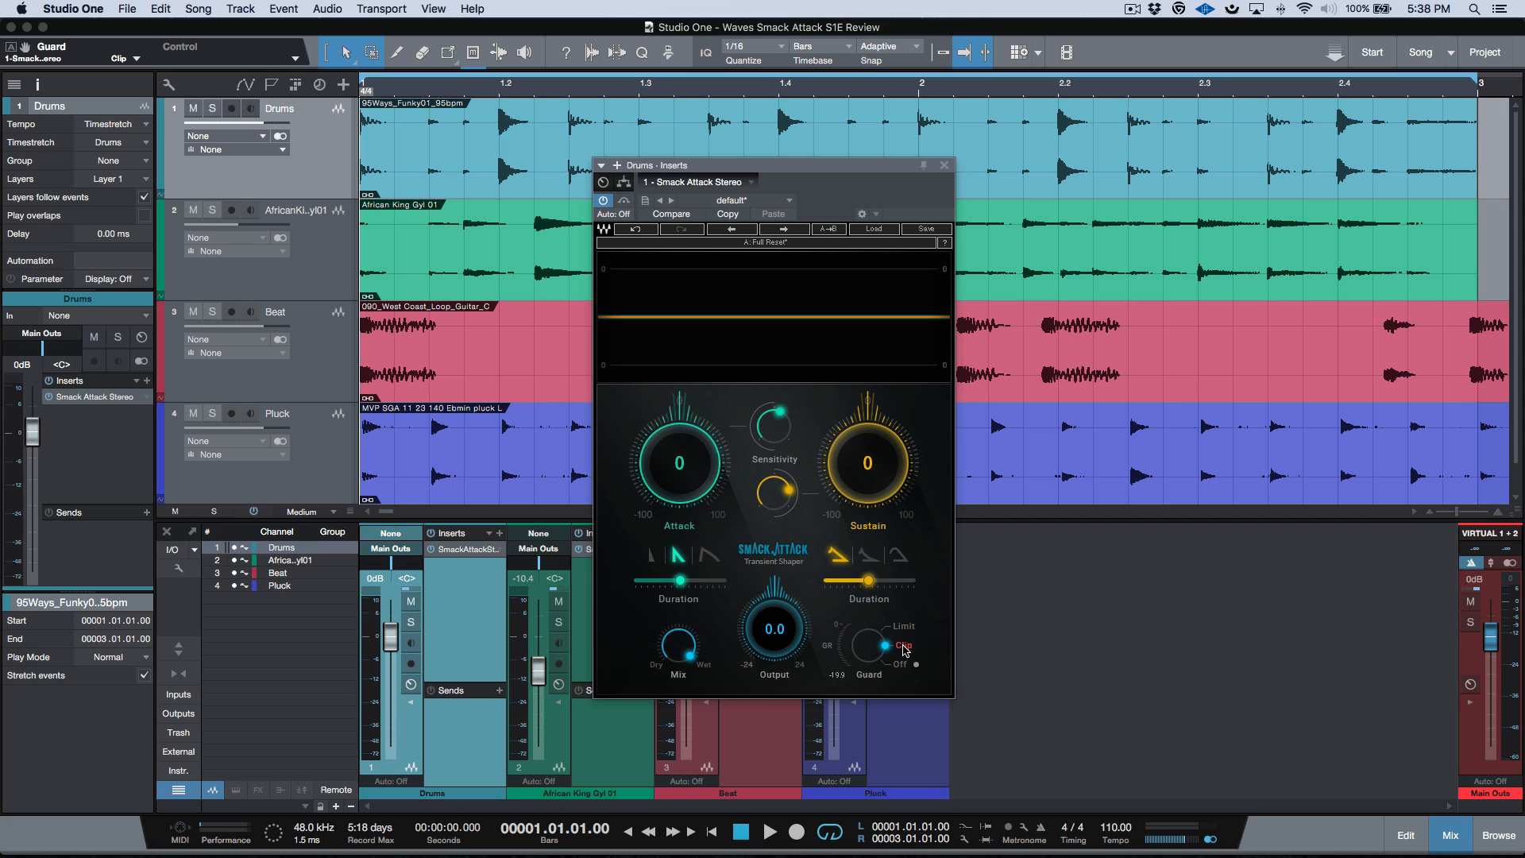
pyautogui.click(904, 626)
pyautogui.click(900, 670)
# Step: Switch to Smack Attack.pdf in Preview and read the Attack Shapes section on Needle, Nail and Blunt
pyautogui.press('super+Tab')
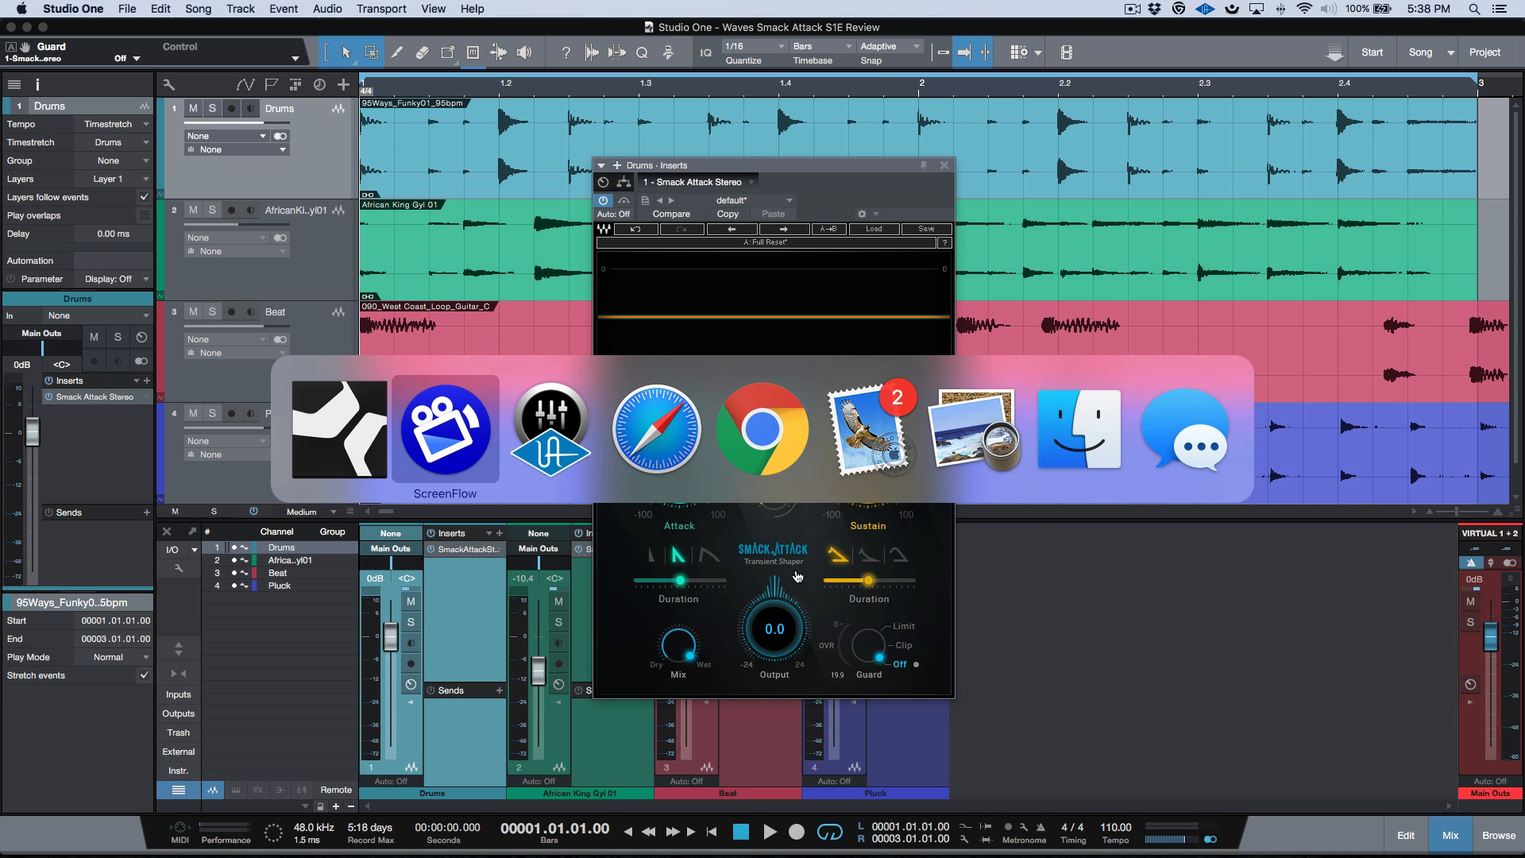
pyautogui.press('super+Tab')
pyautogui.press('super+Tab')
pyautogui.press('super+Tab')
pyautogui.press('super+Tab')
pyautogui.press('super+Tab')
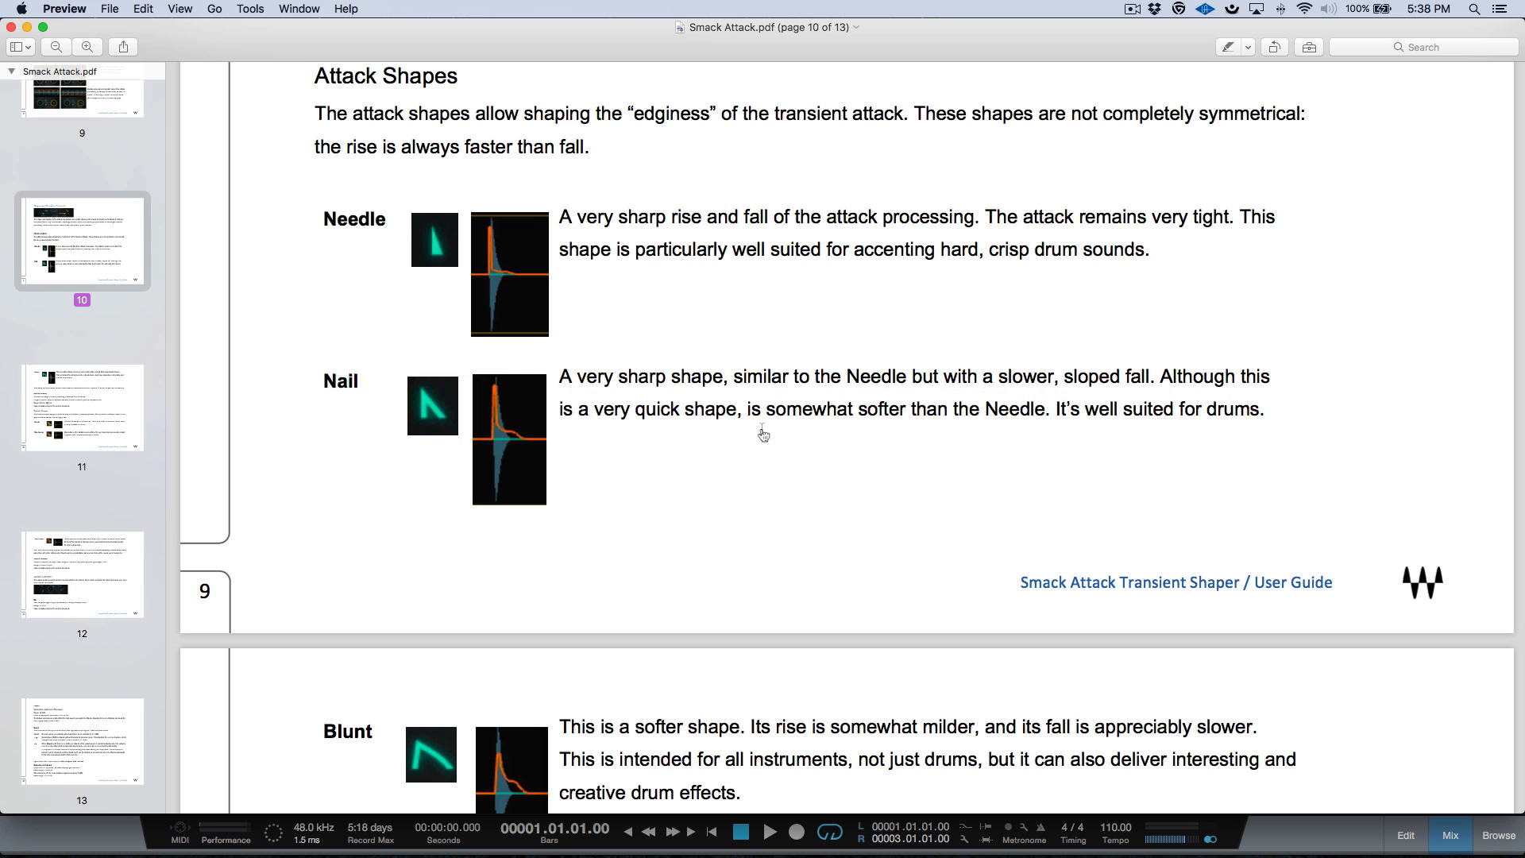
pyautogui.press('super+Tab')
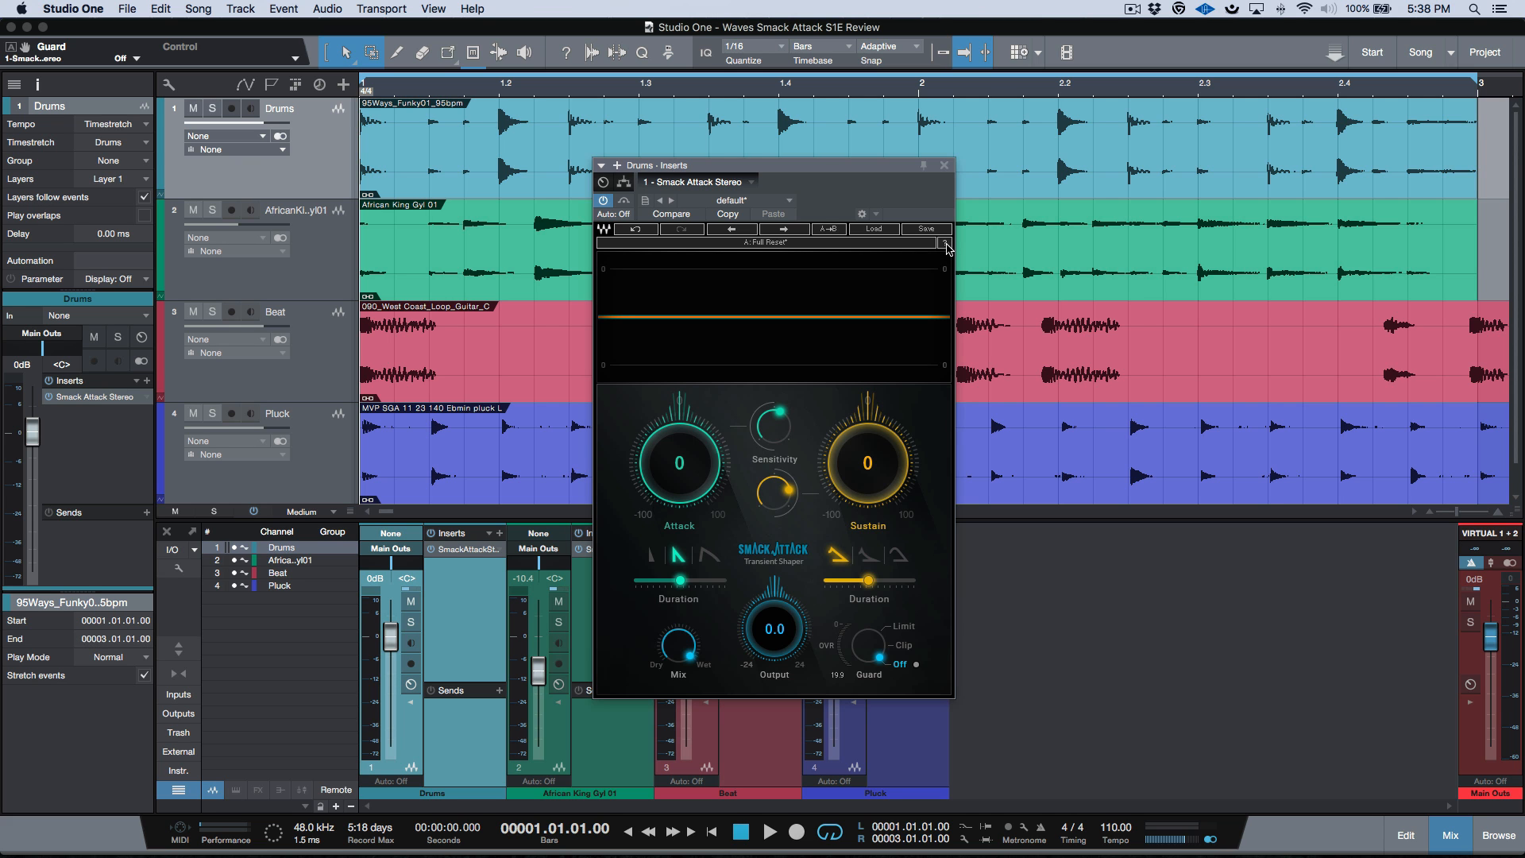
pyautogui.press('super+Tab')
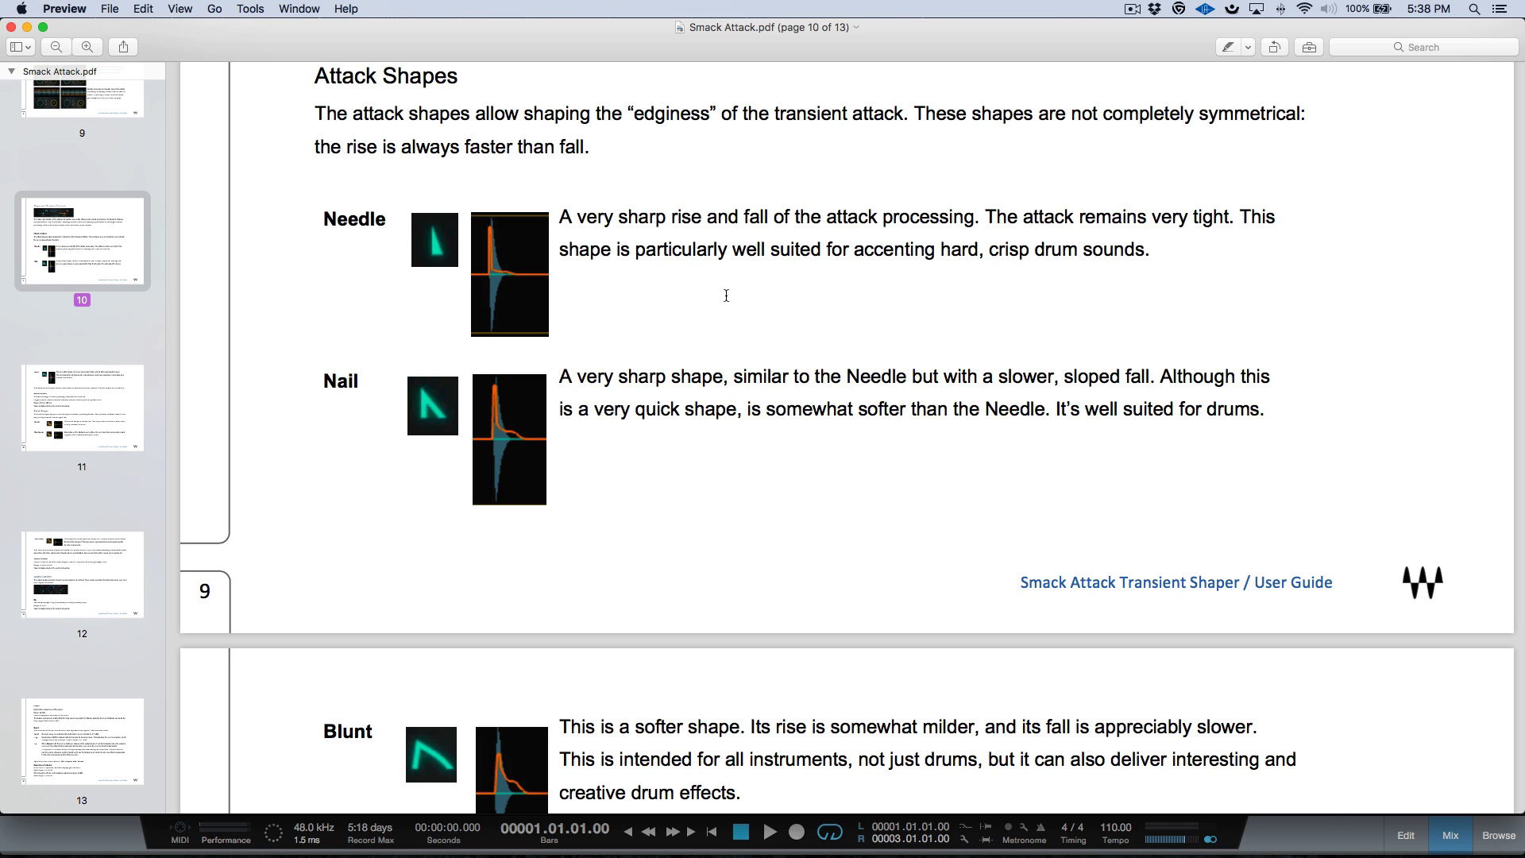
pyautogui.scroll(-1, 690, 314)
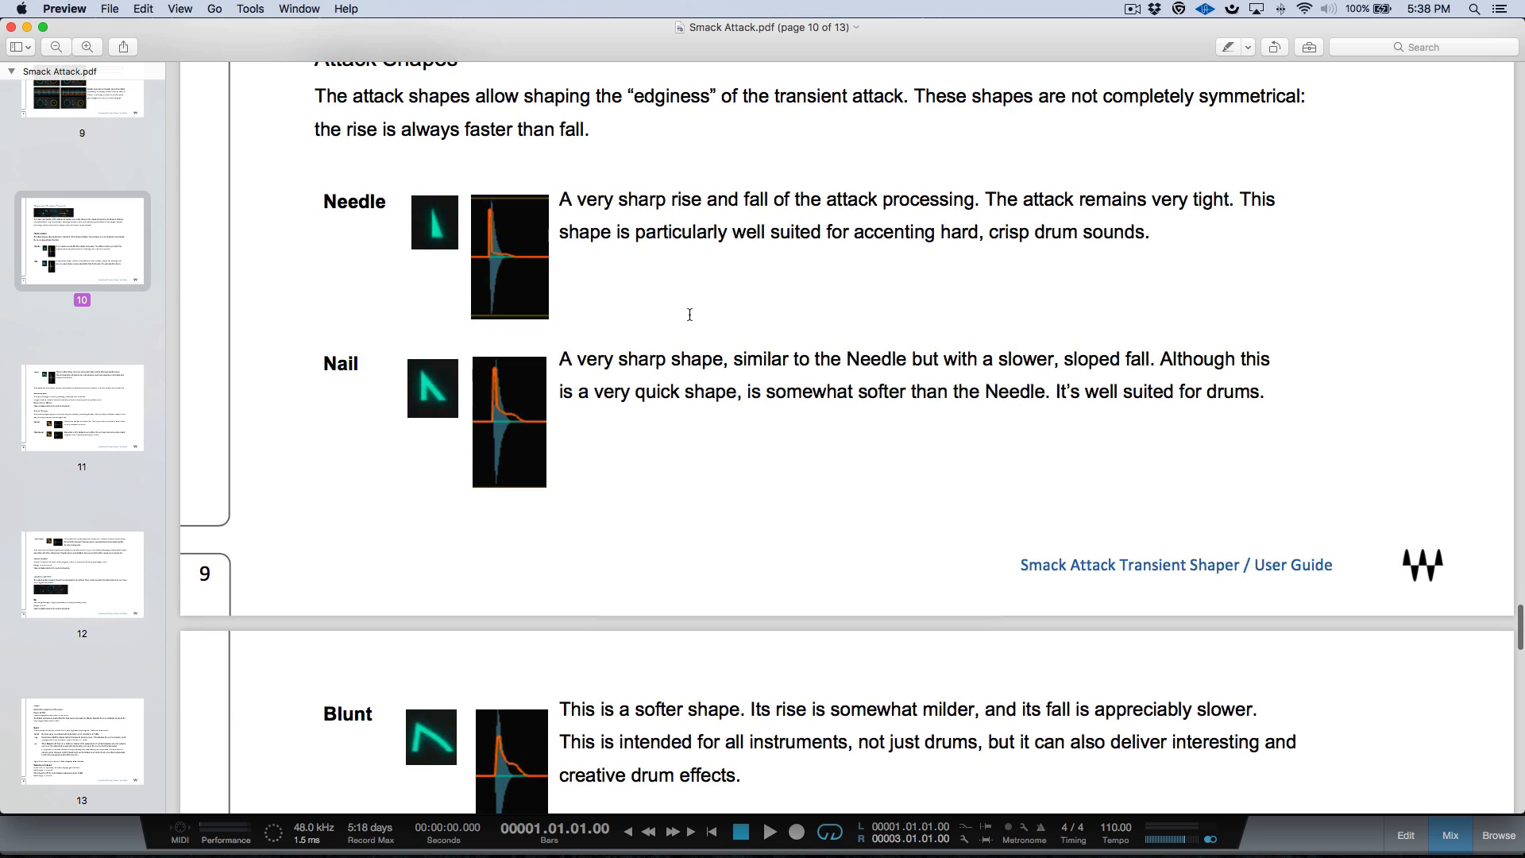
pyautogui.scroll(-5, 690, 315)
pyautogui.scroll(5, 695, 294)
pyautogui.scroll(-1, 701, 273)
pyautogui.scroll(-3, 671, 208)
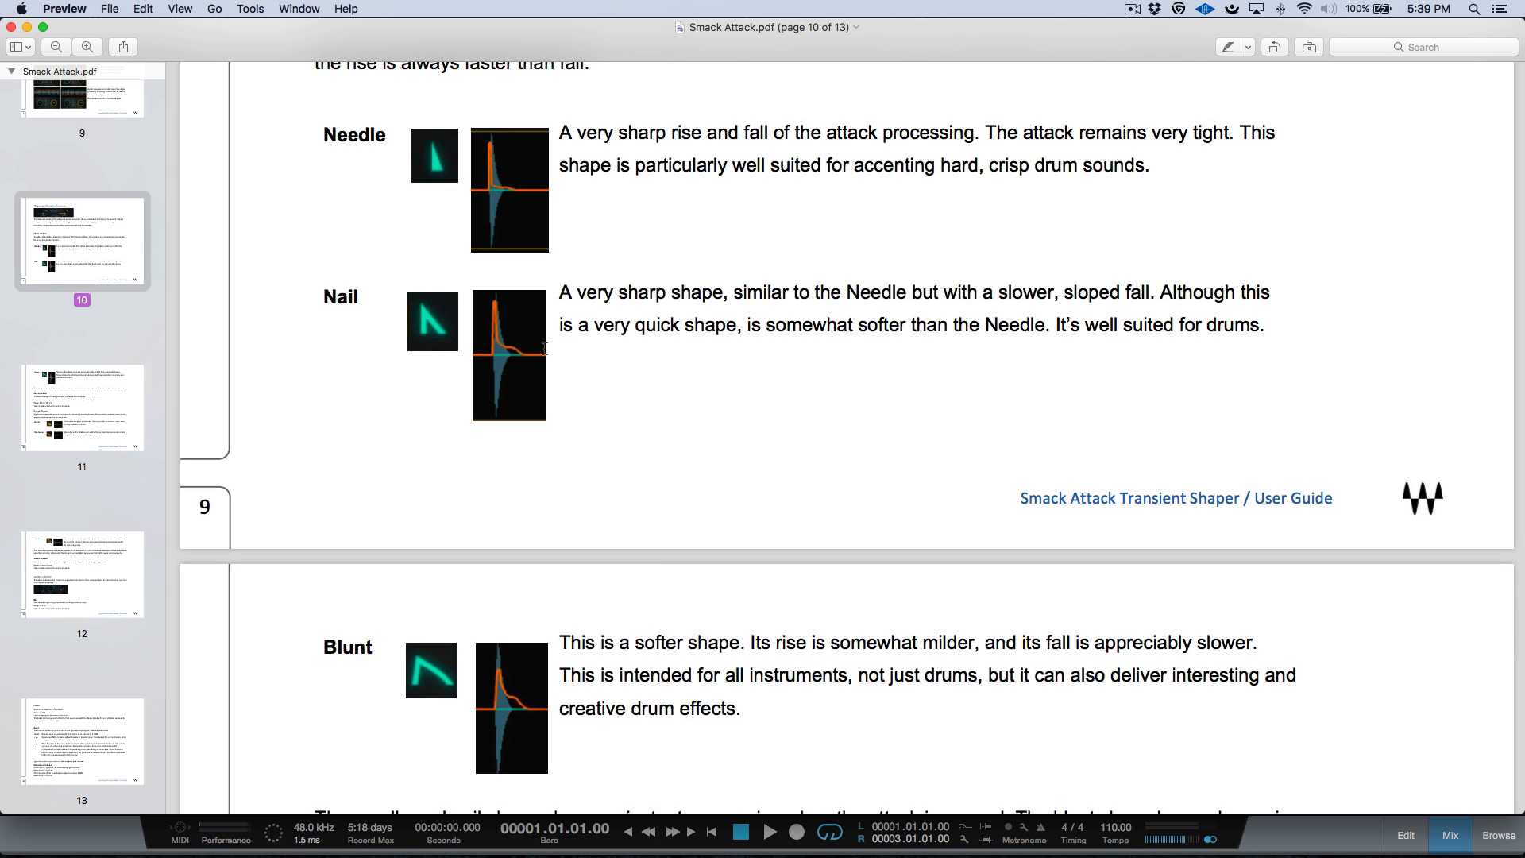
# Step: Read the guide's Attack Duration and Sustain Shapes sections, and return to the Attack Shapes page
pyautogui.scroll(-20, 545, 348)
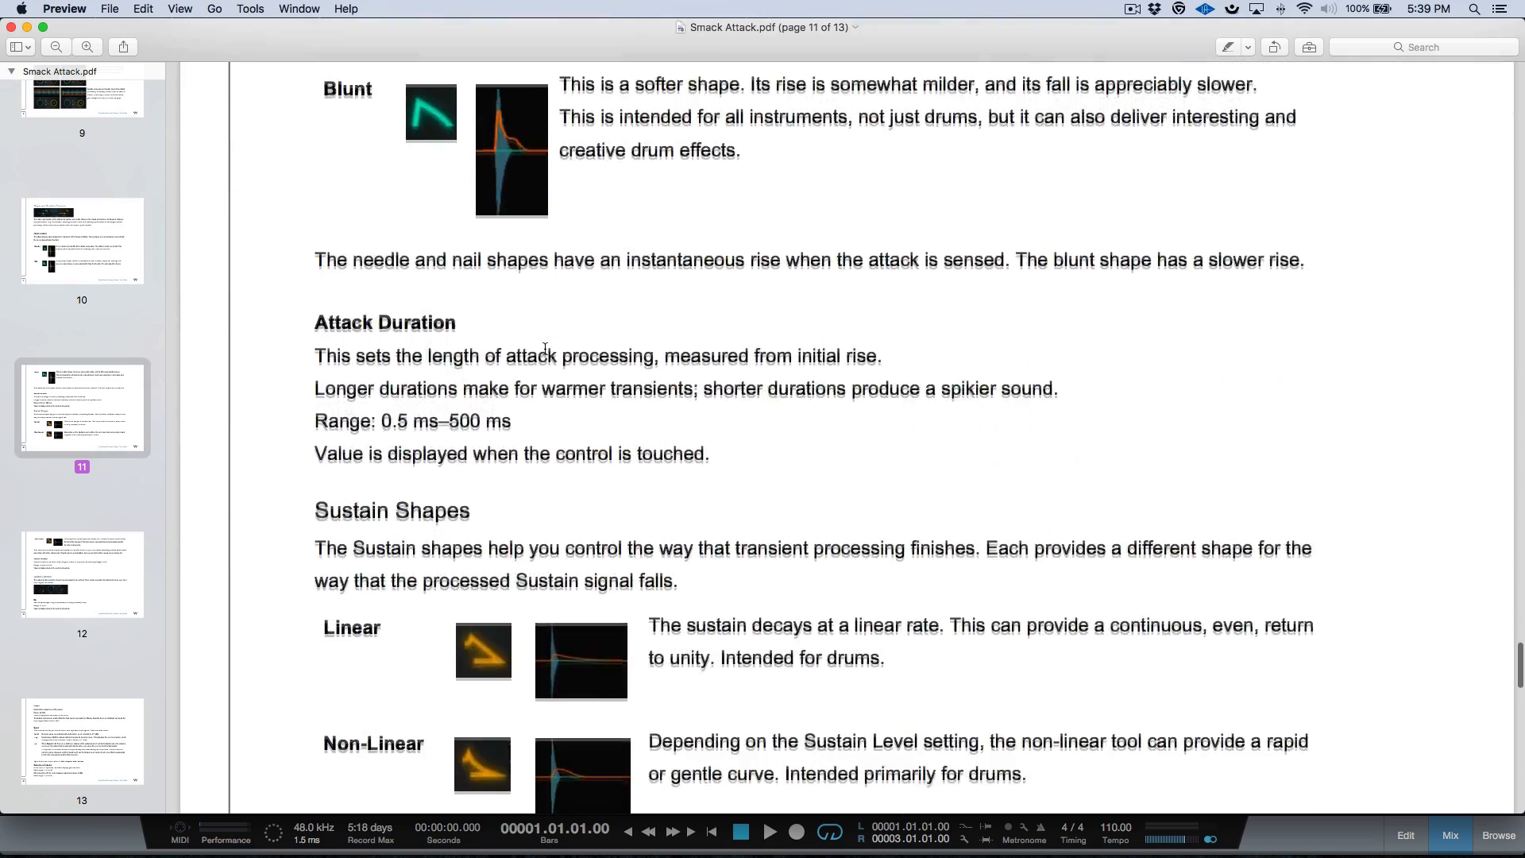
pyautogui.scroll(-3, 545, 348)
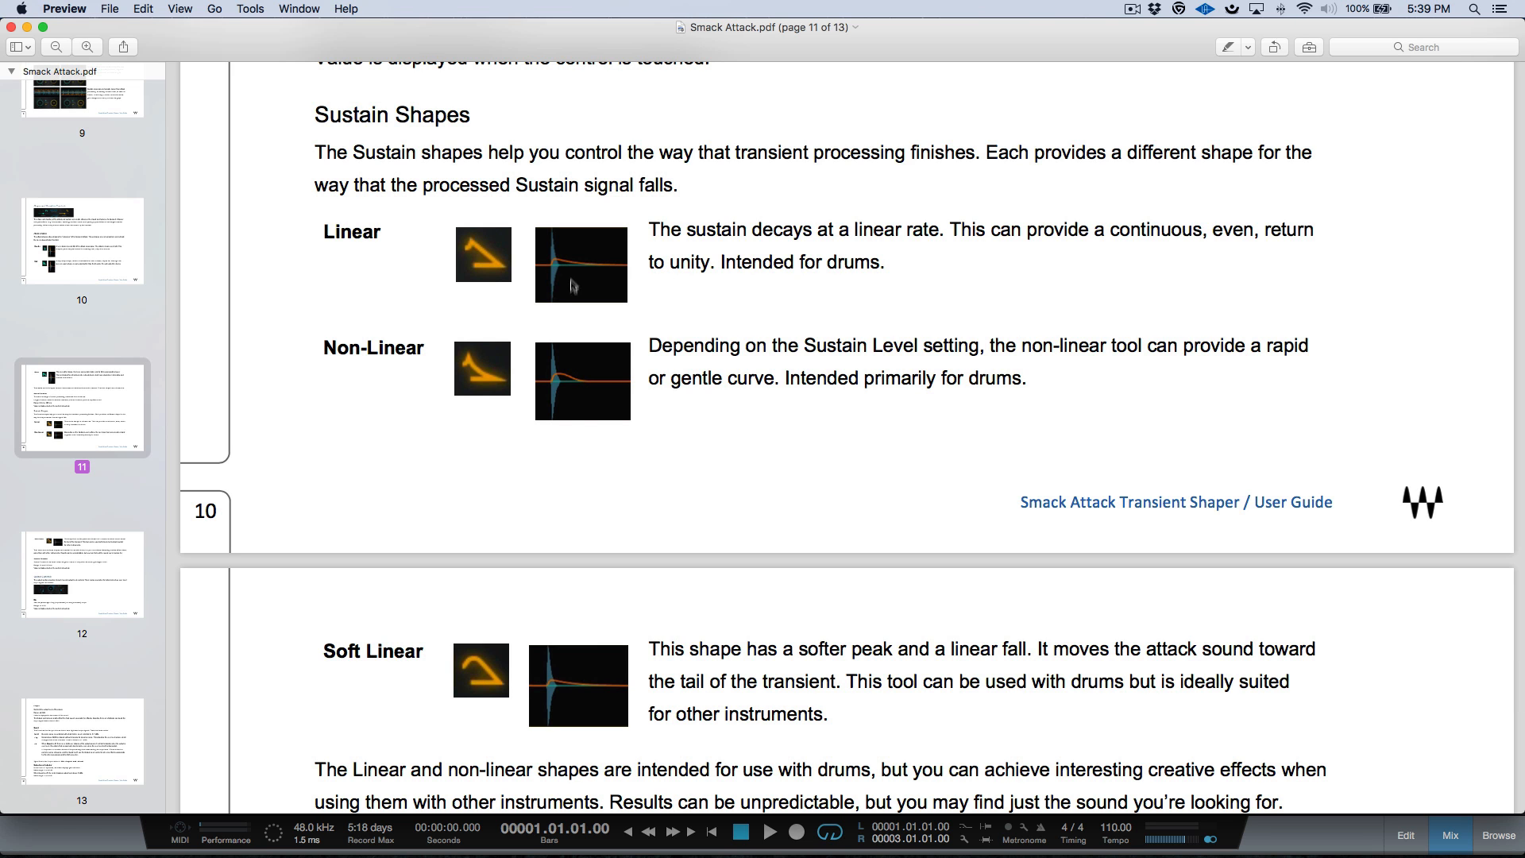
pyautogui.scroll(-5, 623, 586)
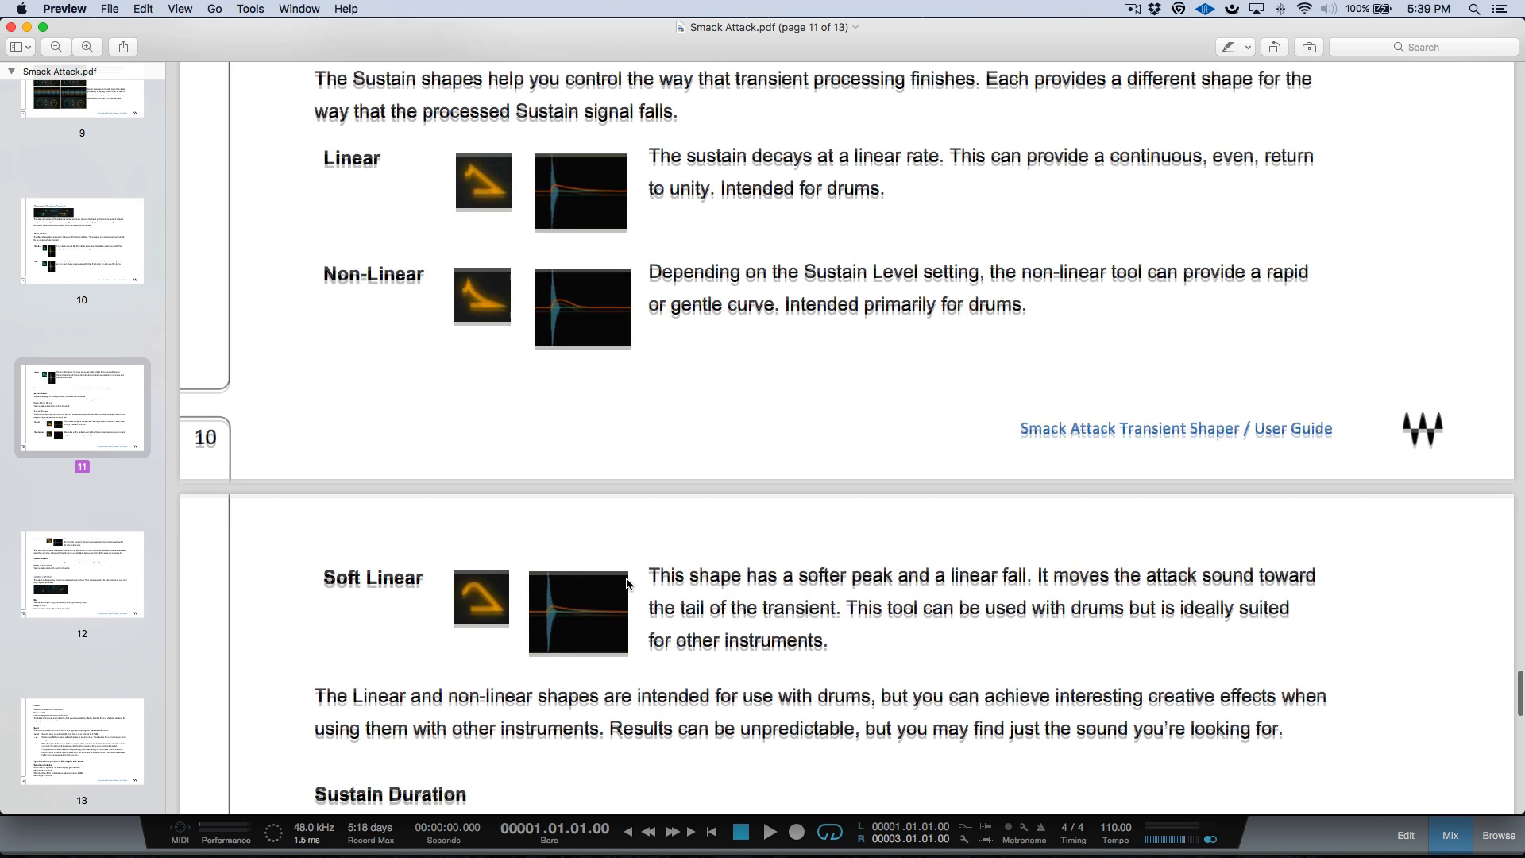
pyautogui.scroll(15, 627, 584)
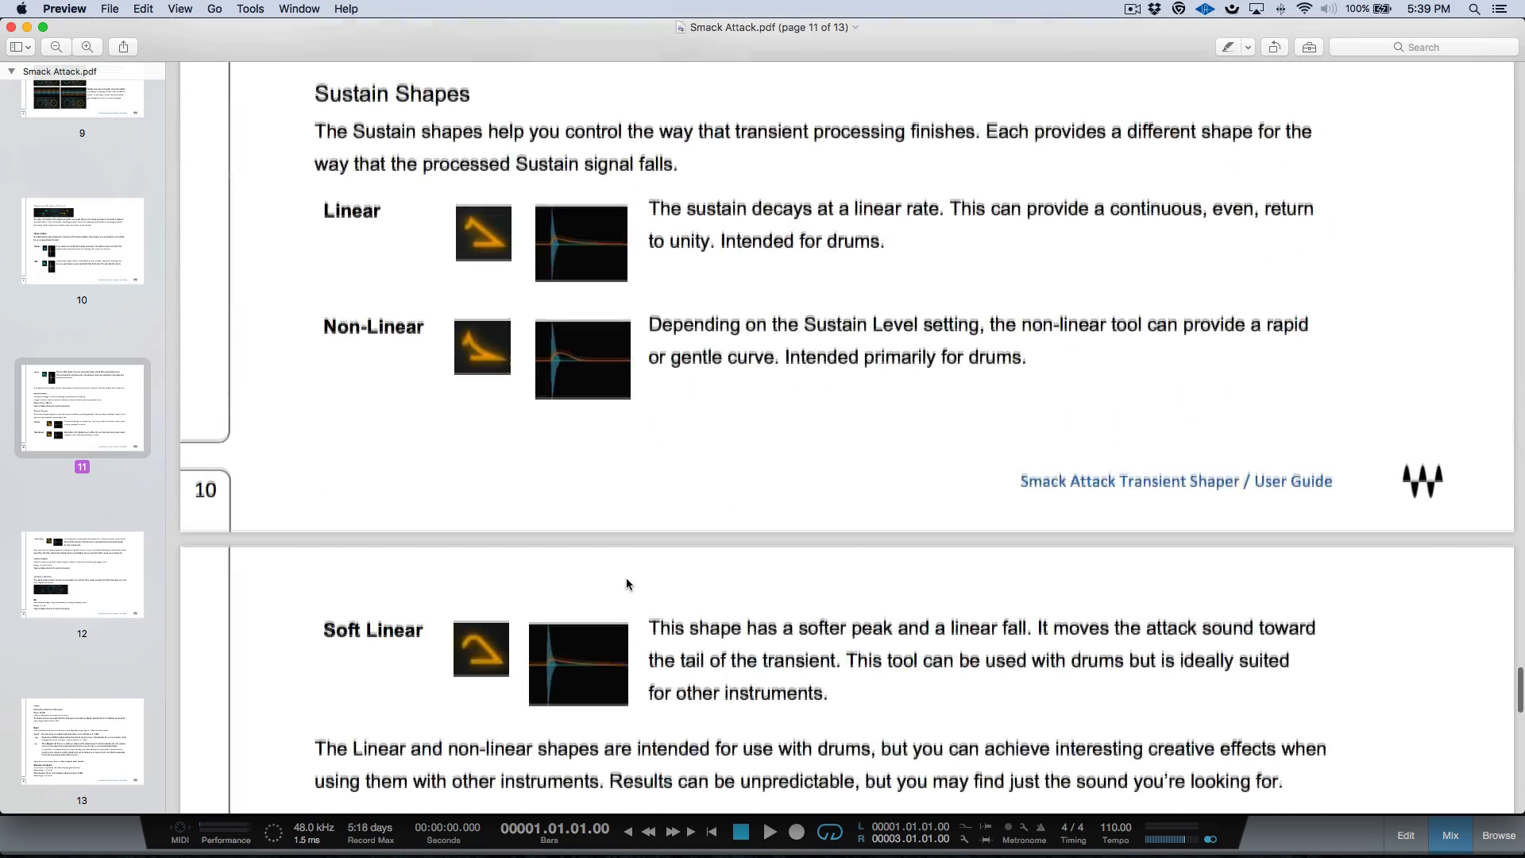
pyautogui.scroll(8, 627, 584)
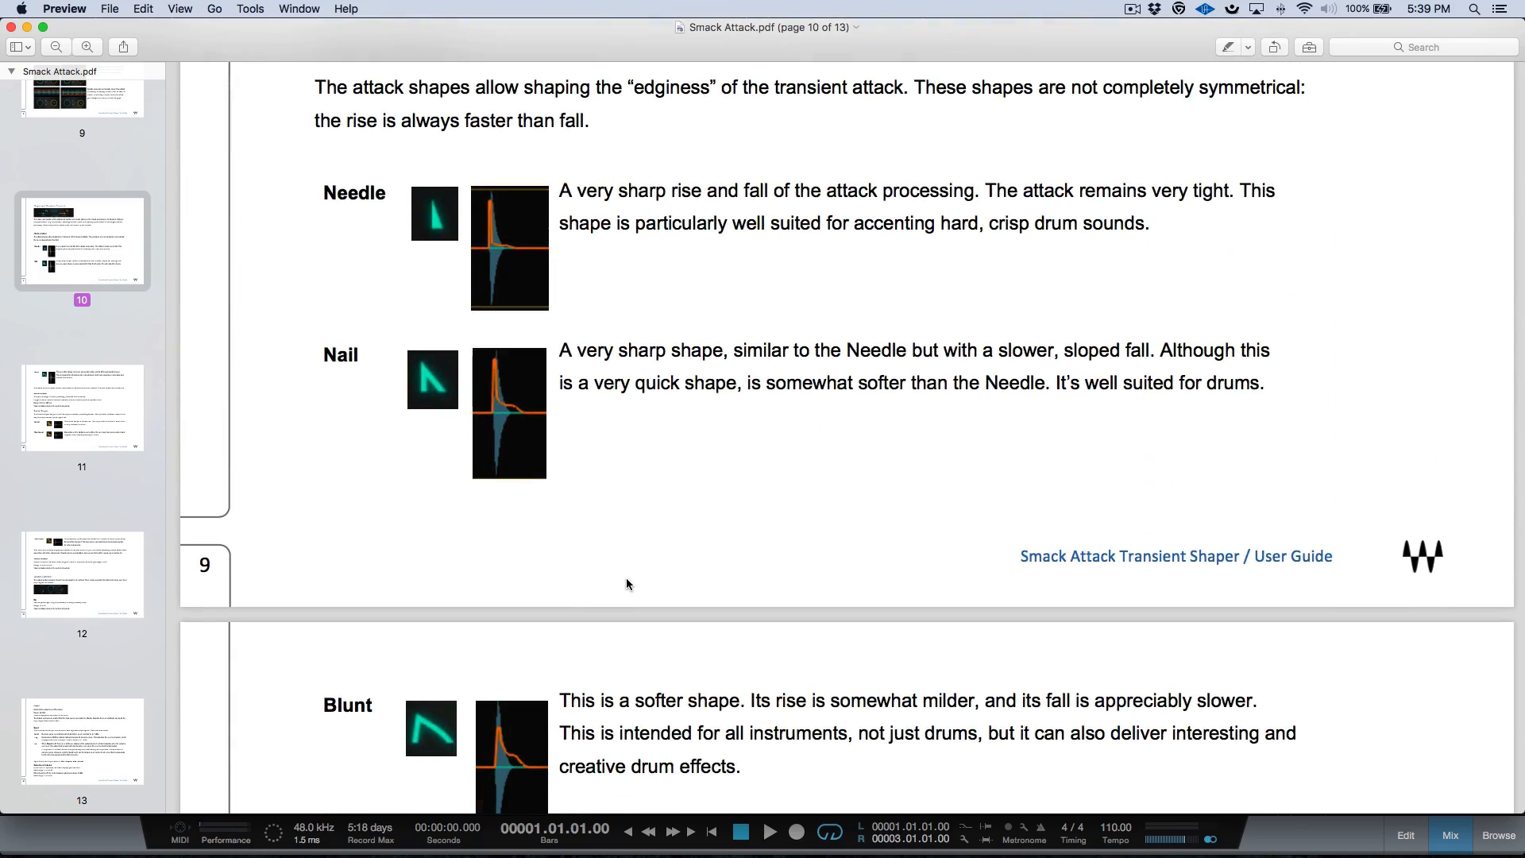
# Step: Switch back to Studio One, solo the Drums track and start playback
pyautogui.press('super+Tab')
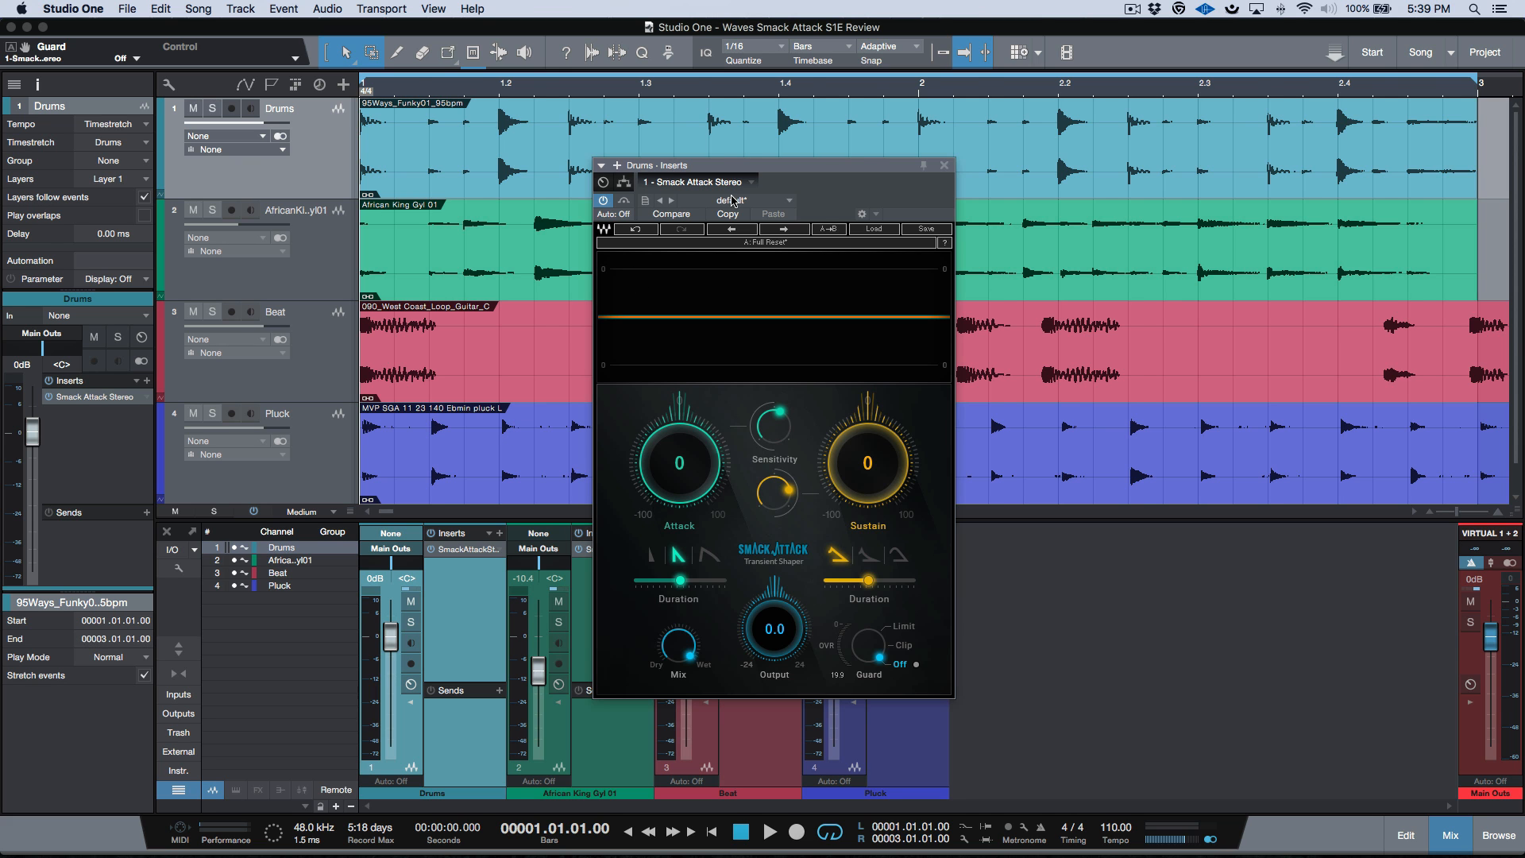
pyautogui.hotkey('shift', 'l')
pyautogui.moveTo(850, 167); pyautogui.dragTo(881, 164)
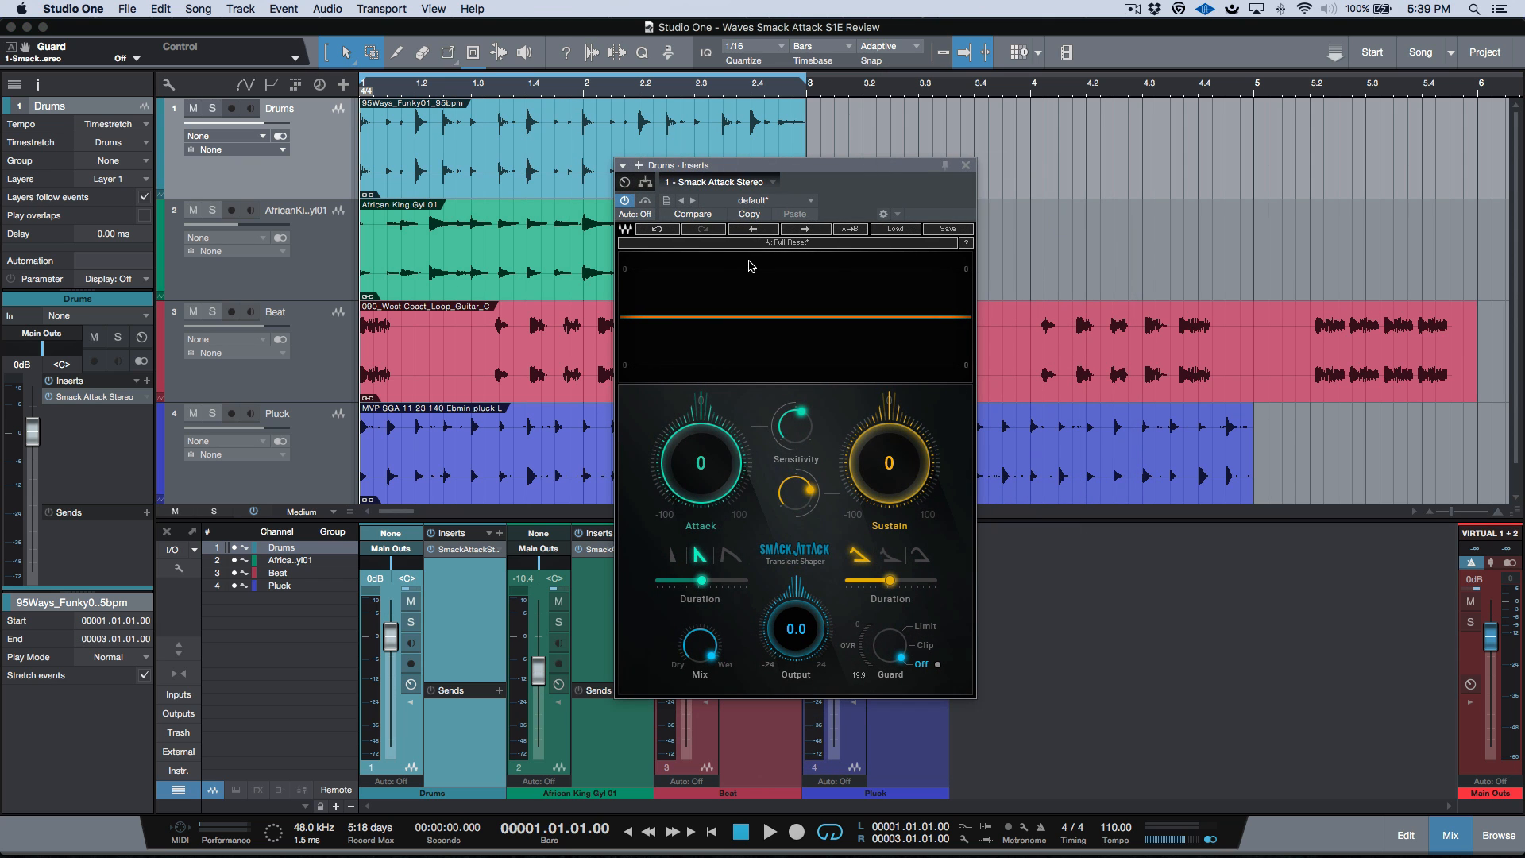
pyautogui.click(344, 188)
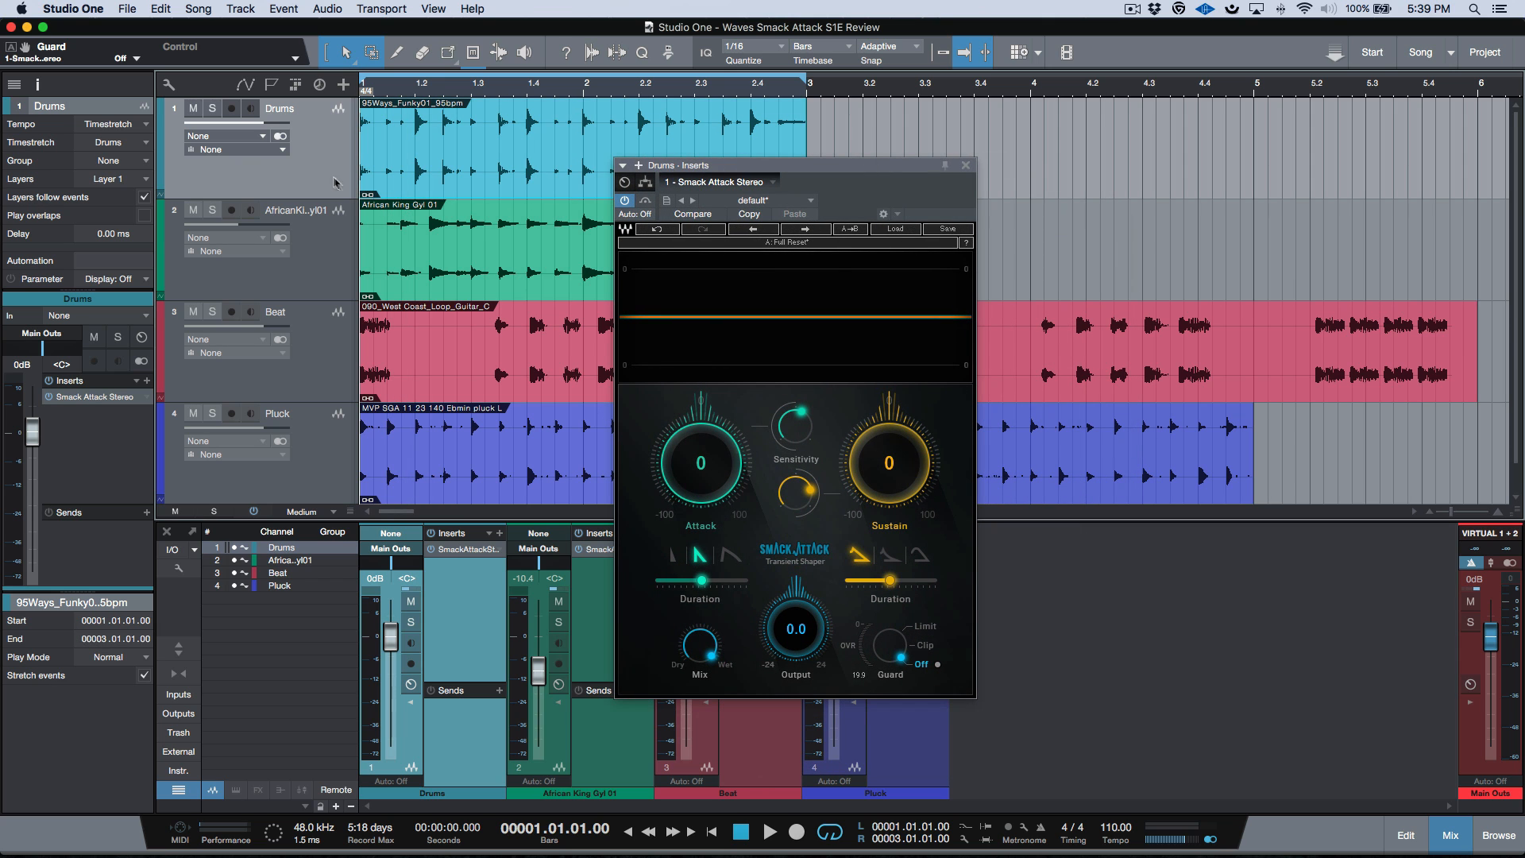
pyautogui.press('s')
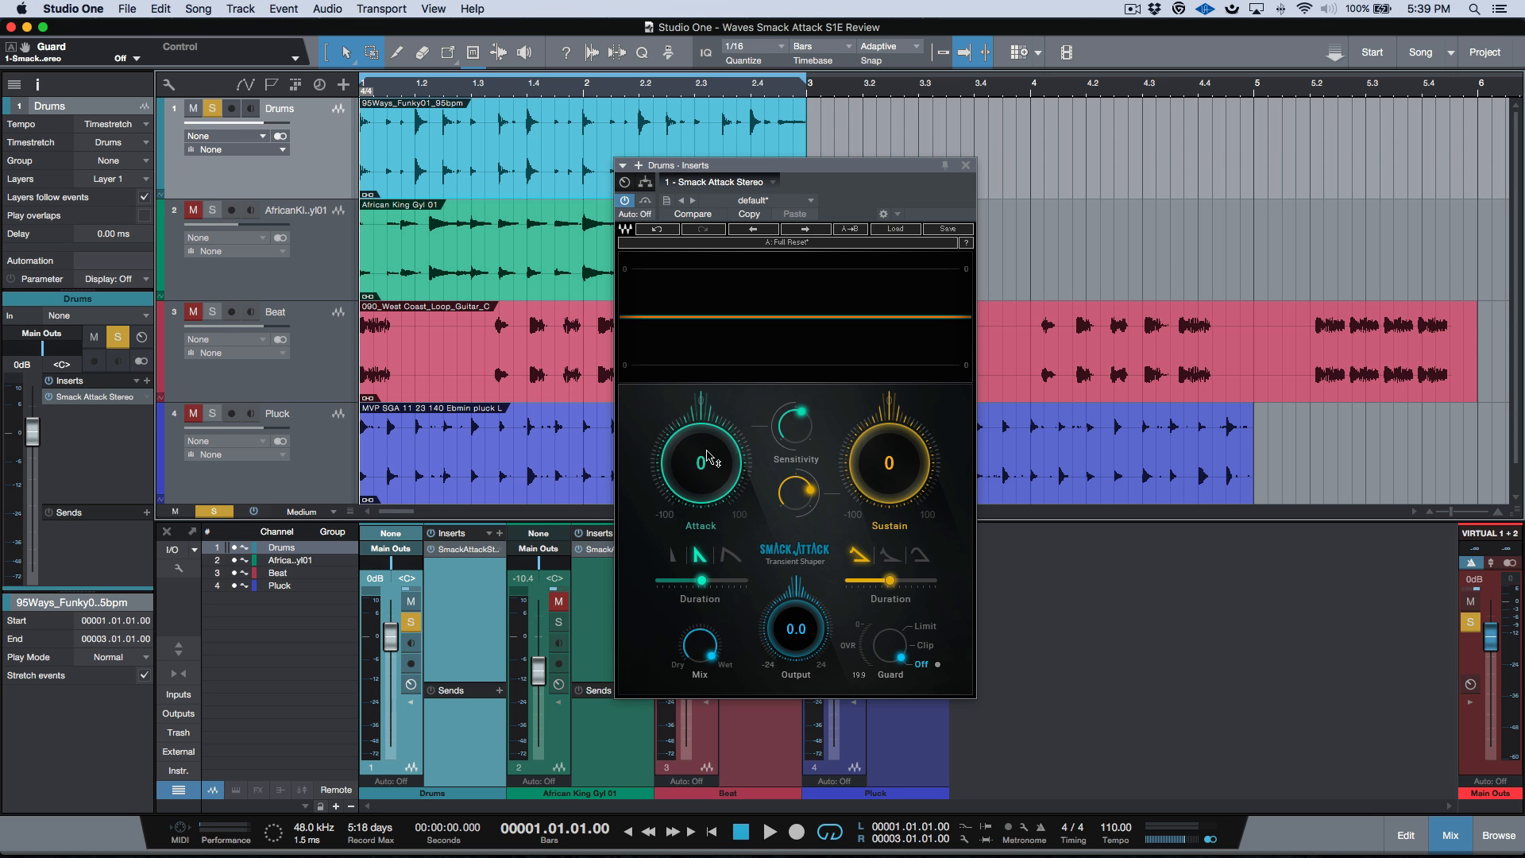
pyautogui.press('space')
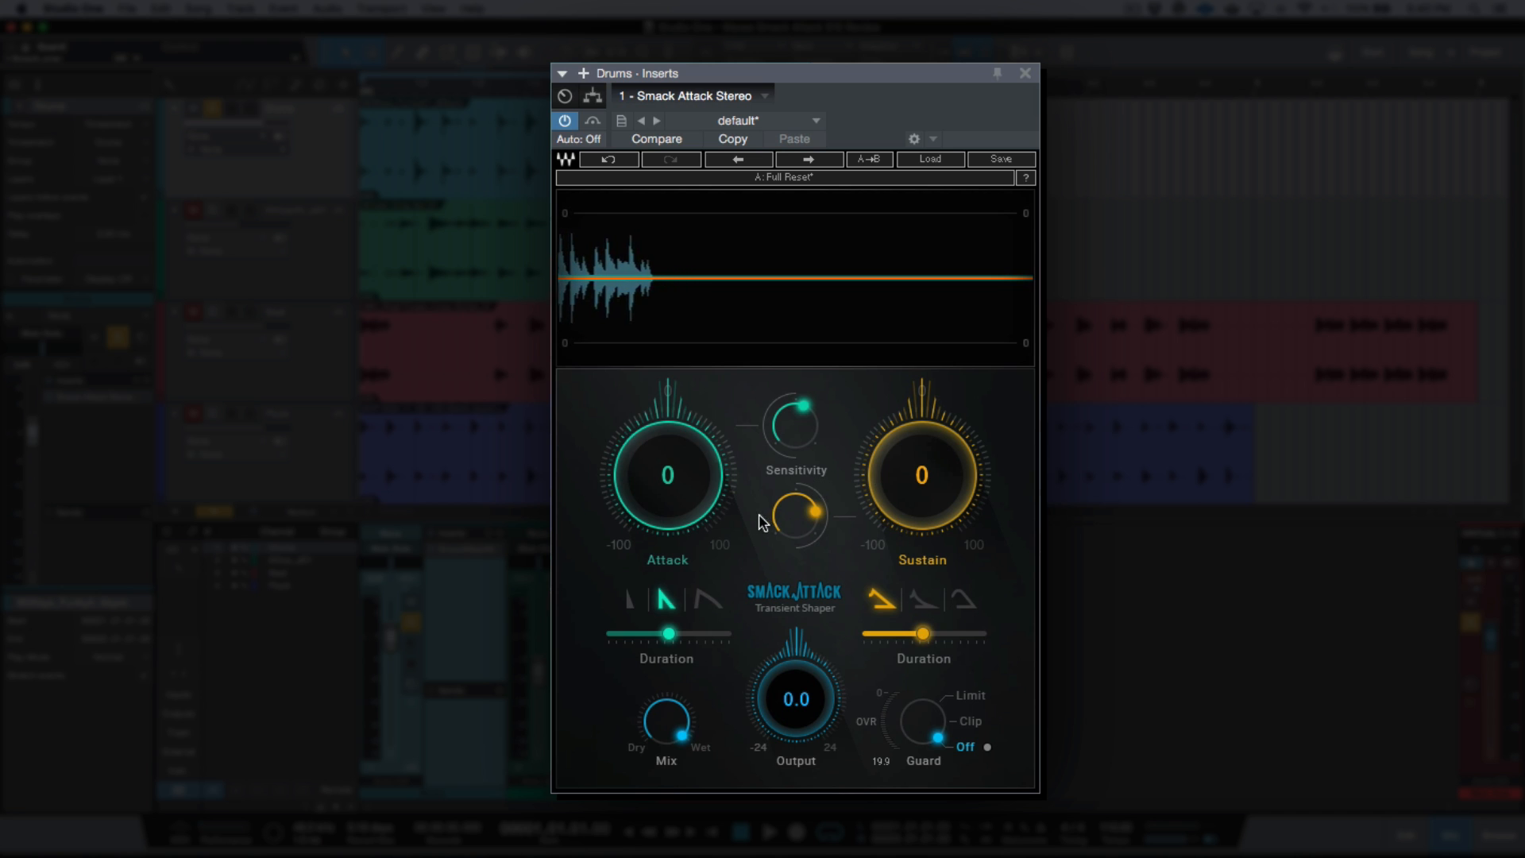
# Step: Set the Attack to 80 and raise its Sensitivity to near maximum while the drums play
pyautogui.moveTo(668, 475); pyautogui.dragTo(668, 456)
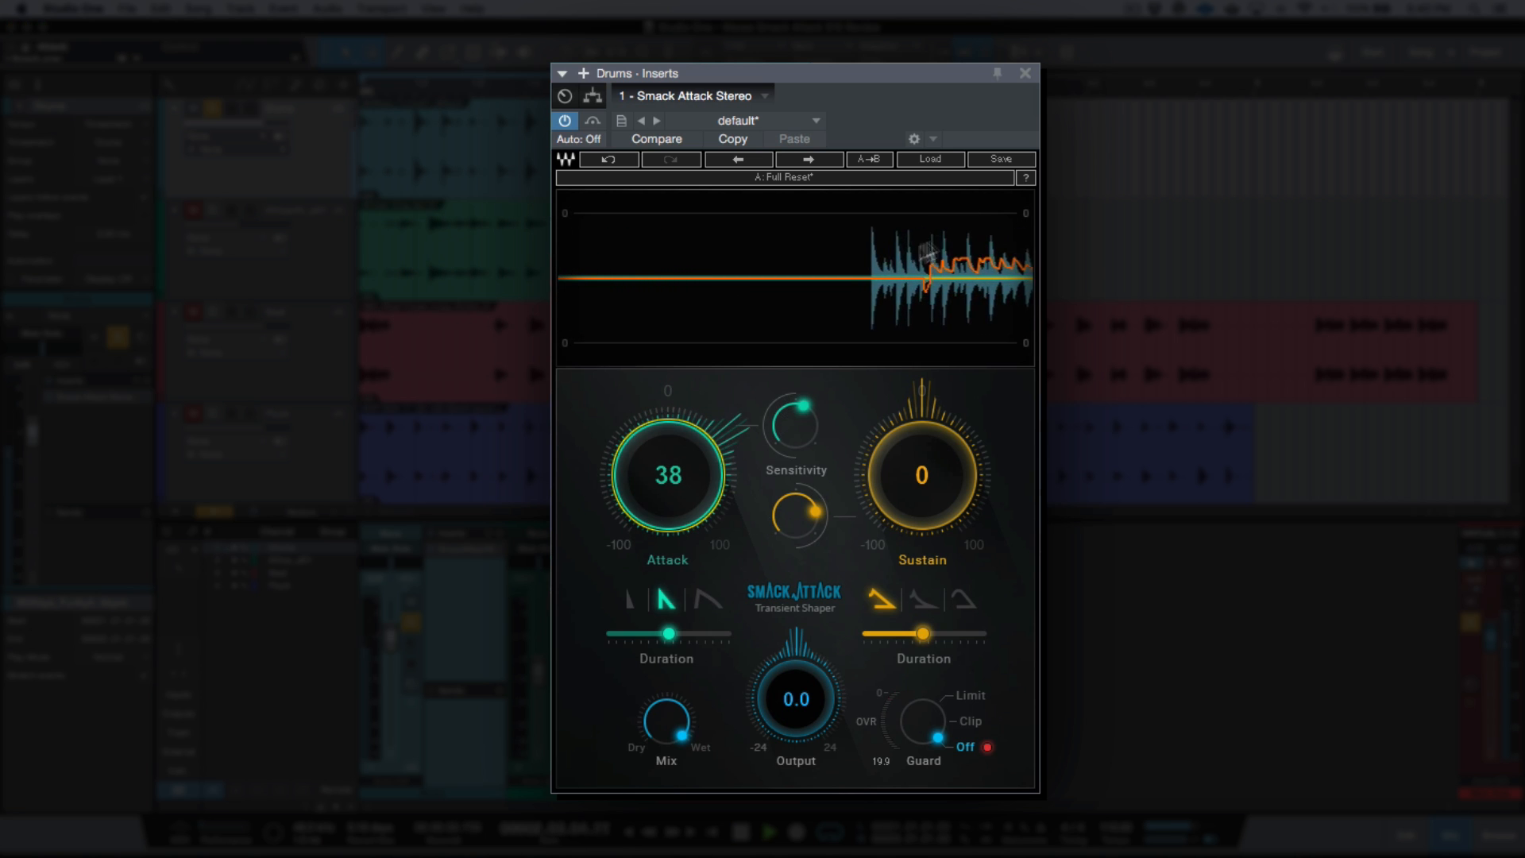
pyautogui.moveTo(795, 425); pyautogui.dragTo(795, 485)
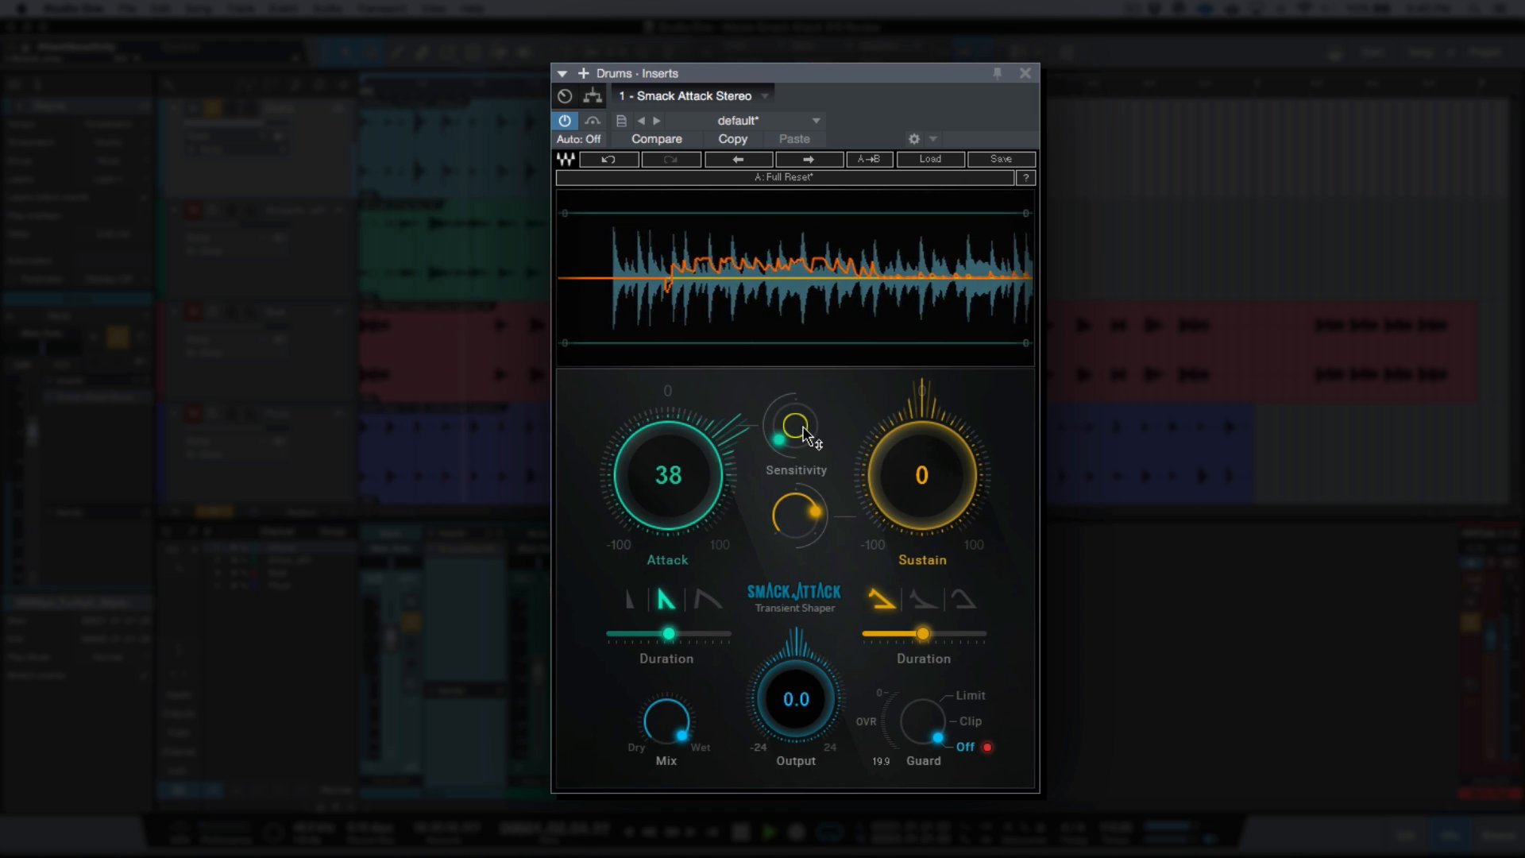
pyautogui.moveTo(793, 436); pyautogui.dragTo(794, 361)
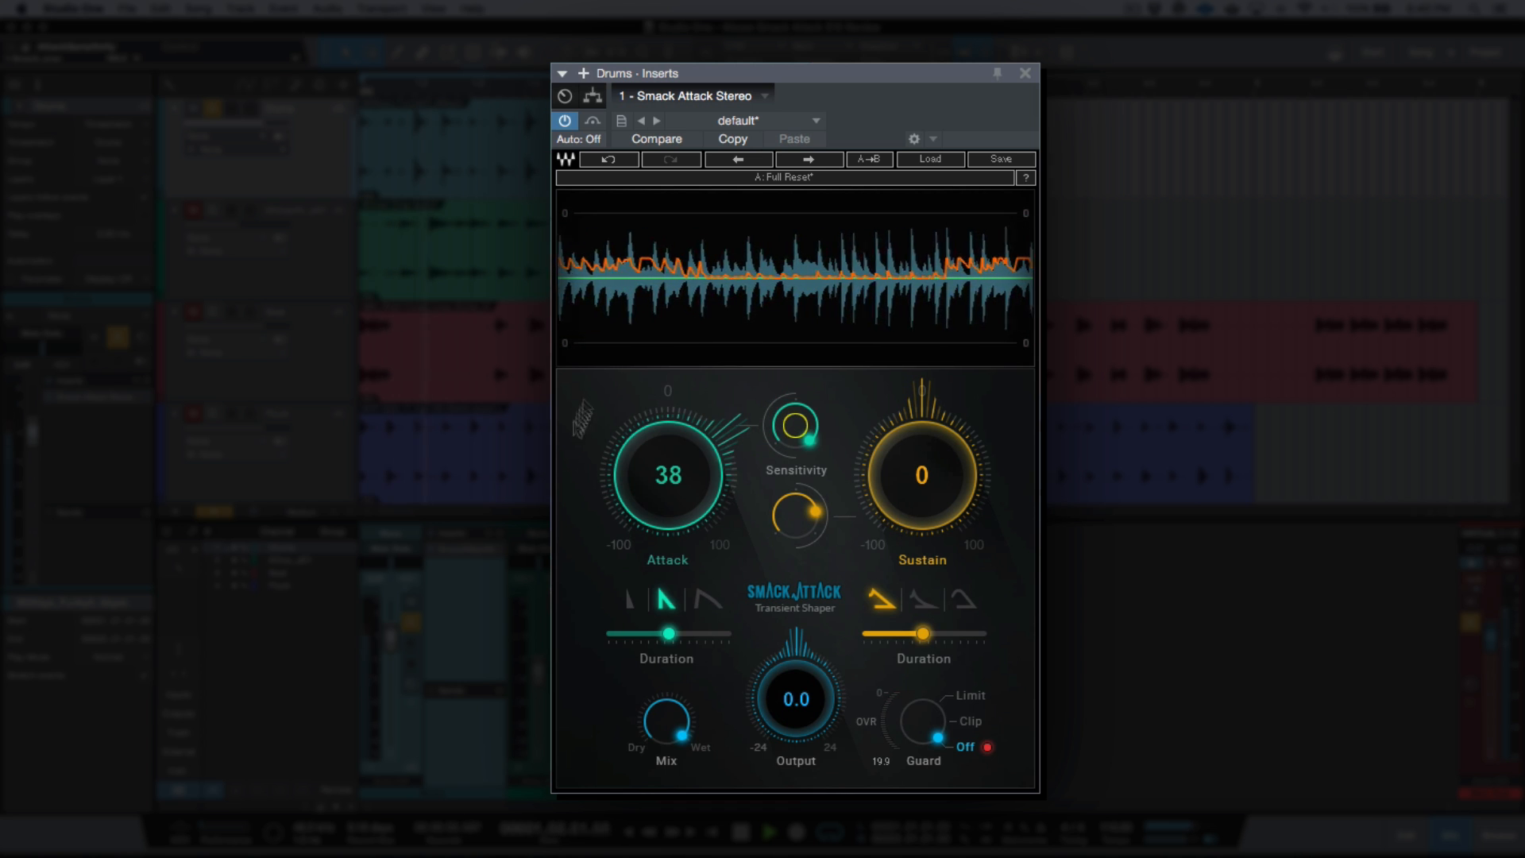
pyautogui.moveTo(691, 500)
pyautogui.mouseDown()
pyautogui.moveTo(691, 461)
pyautogui.moveTo(679, 486)
pyautogui.mouseUp()
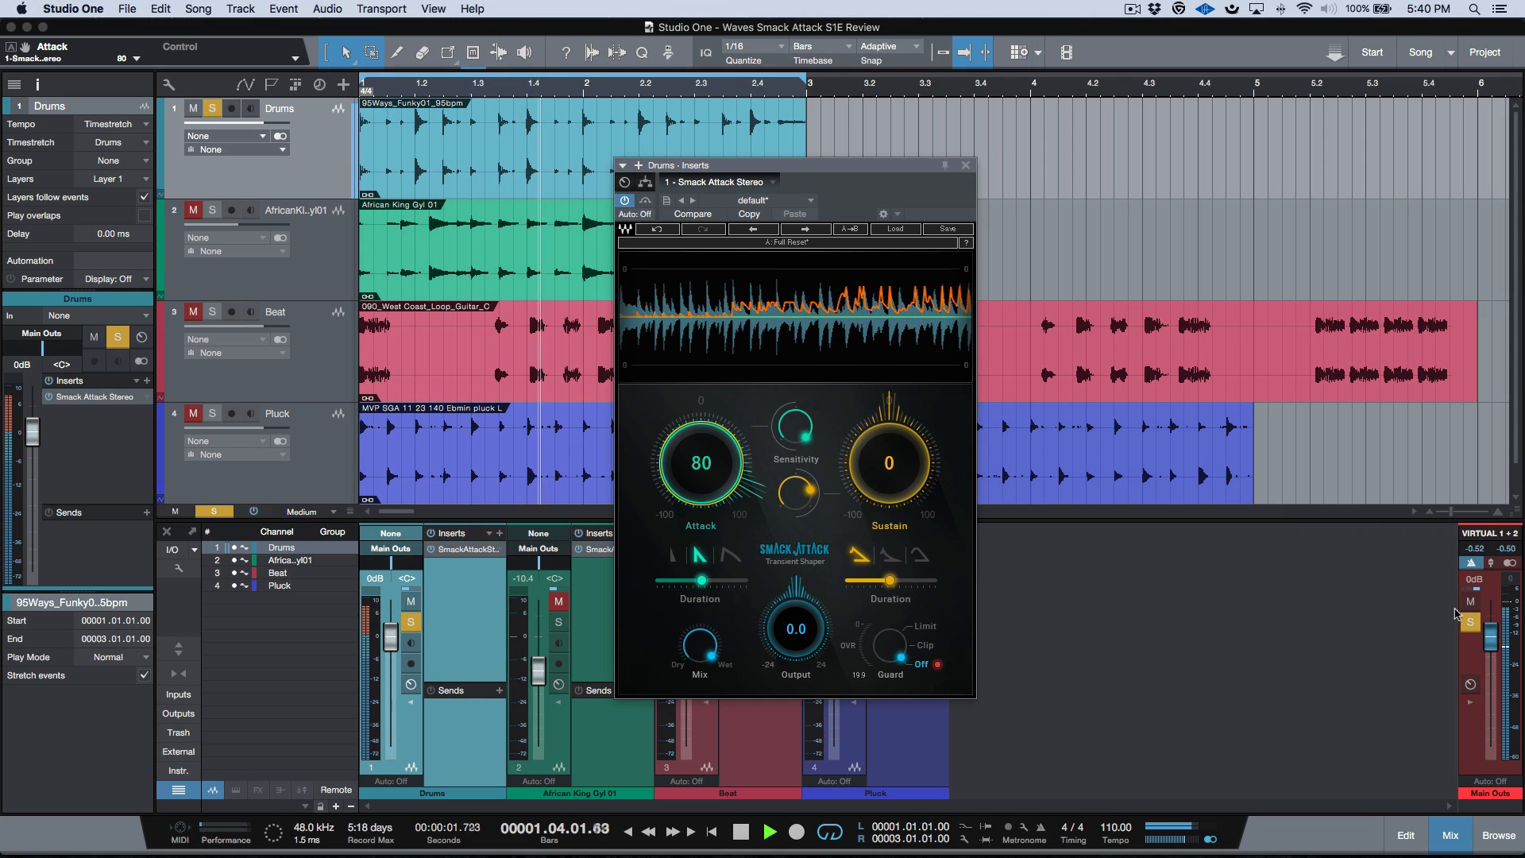
# Step: Stop playback and check the Limiter in the Main Outs' post-fader section
pyautogui.press('space')
pyautogui.click(1472, 703)
pyautogui.doubleClick(1472, 703)
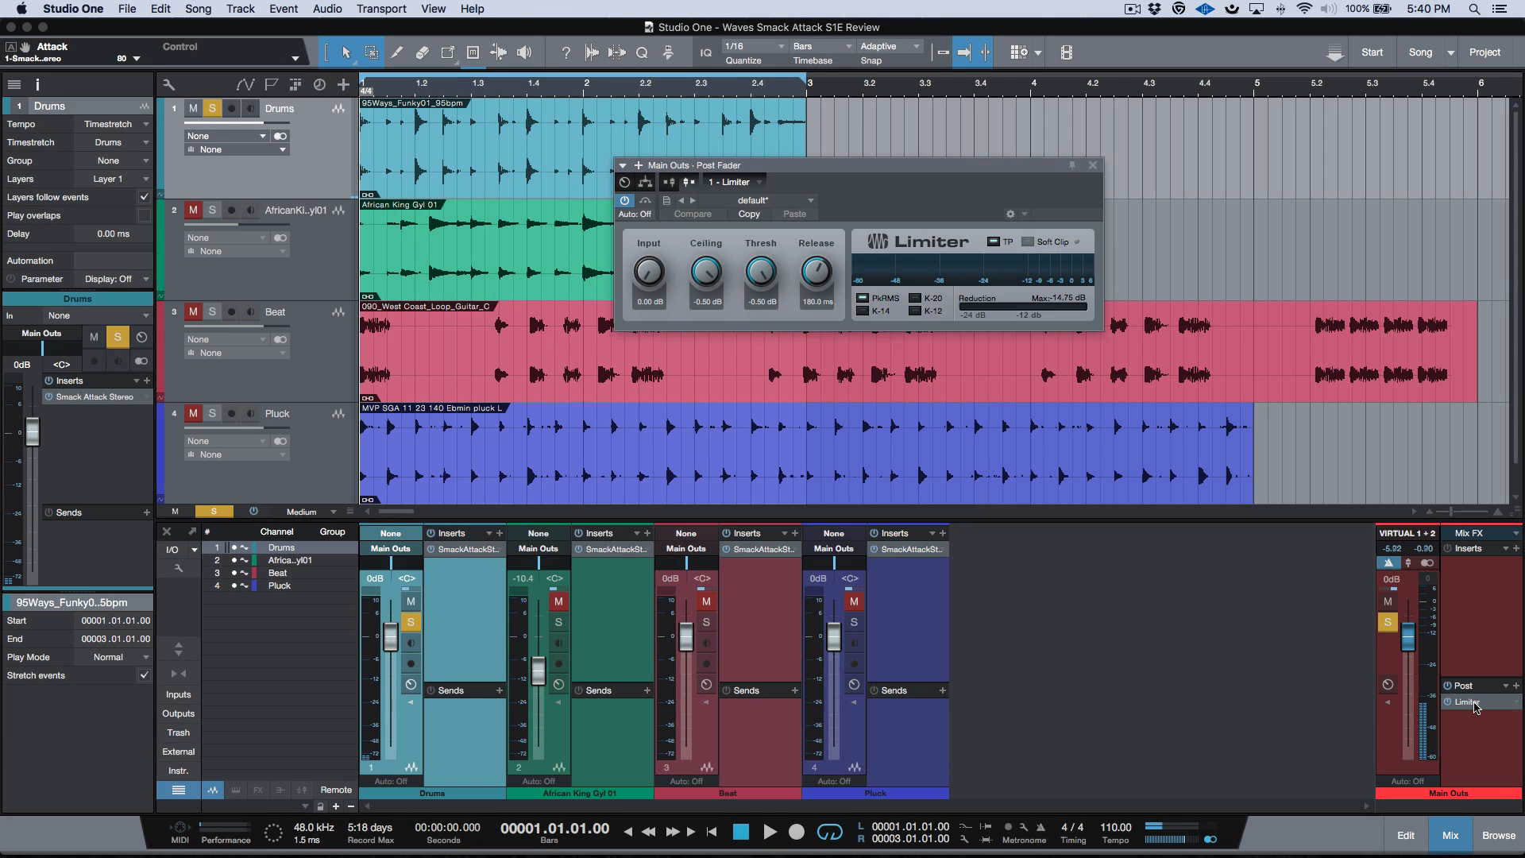
pyautogui.click(1094, 167)
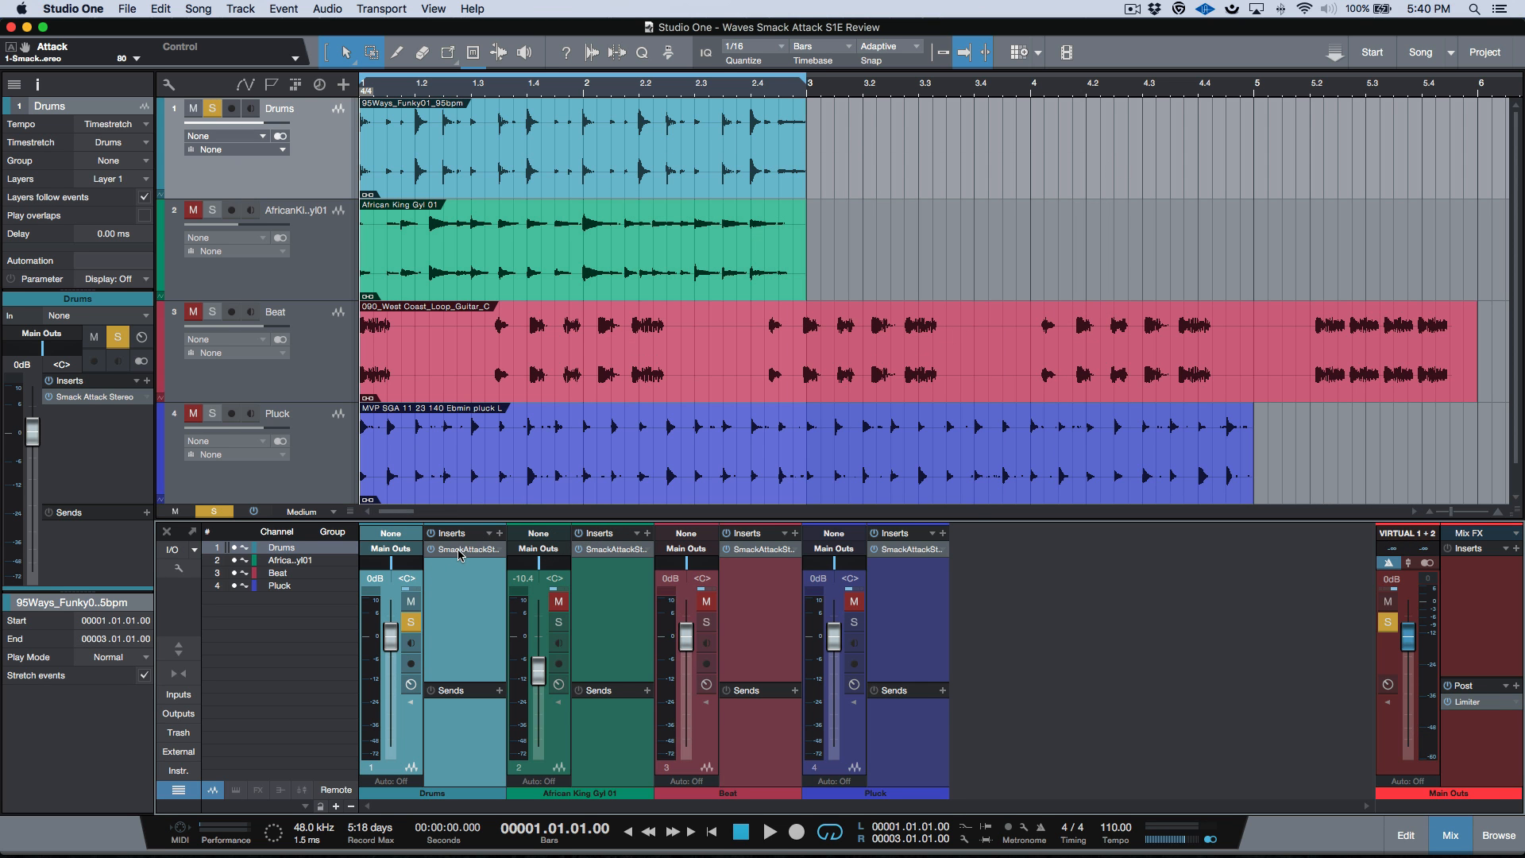
# Step: Reopen Smack Attack on the Drums channel, audition the Limit guard mode and change Guard to Clip
pyautogui.doubleClick(459, 554)
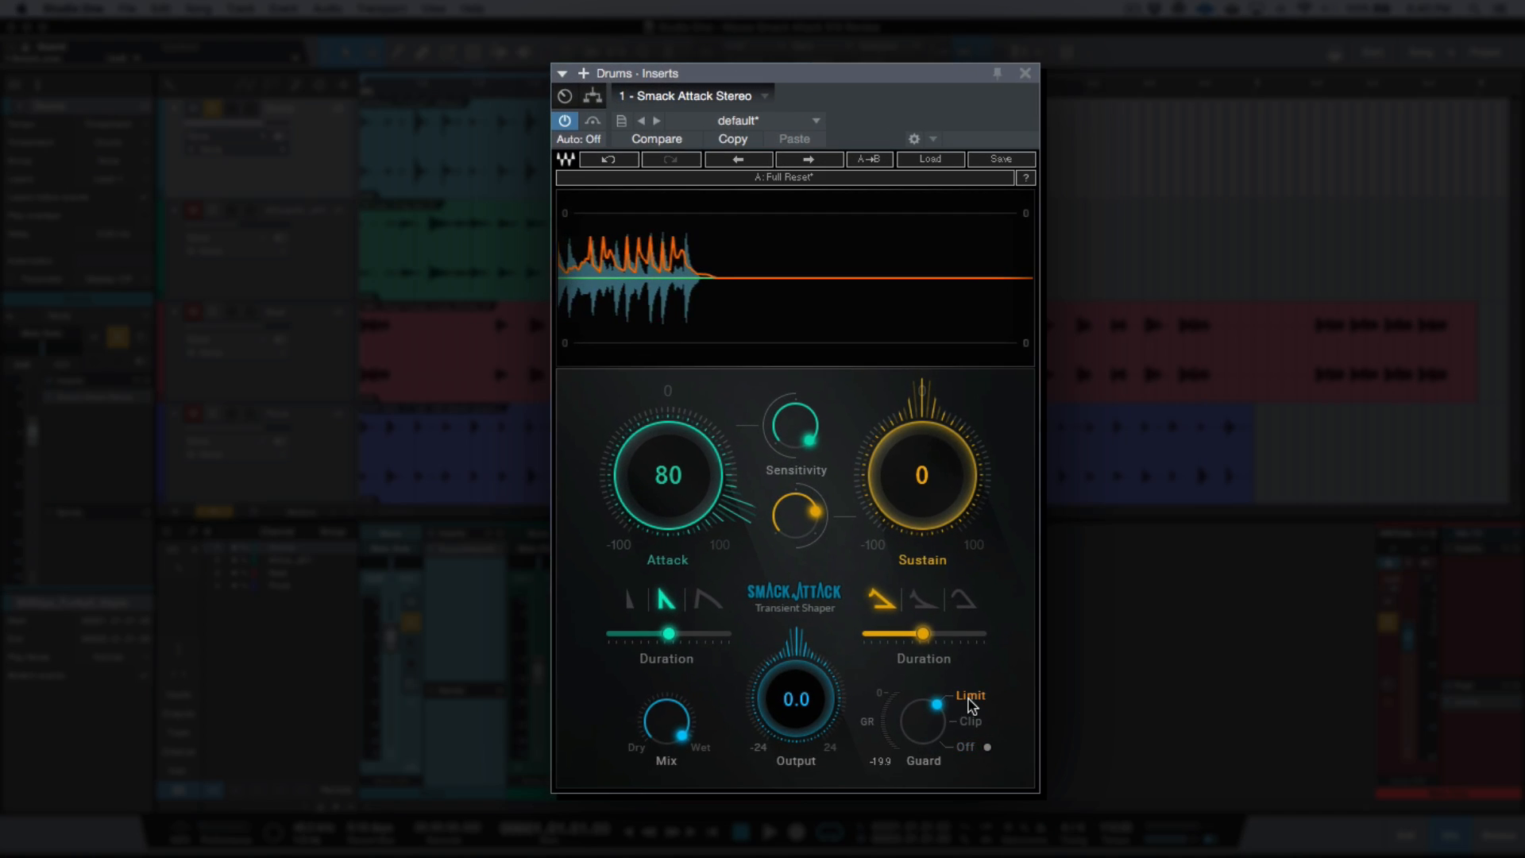
pyautogui.press('space')
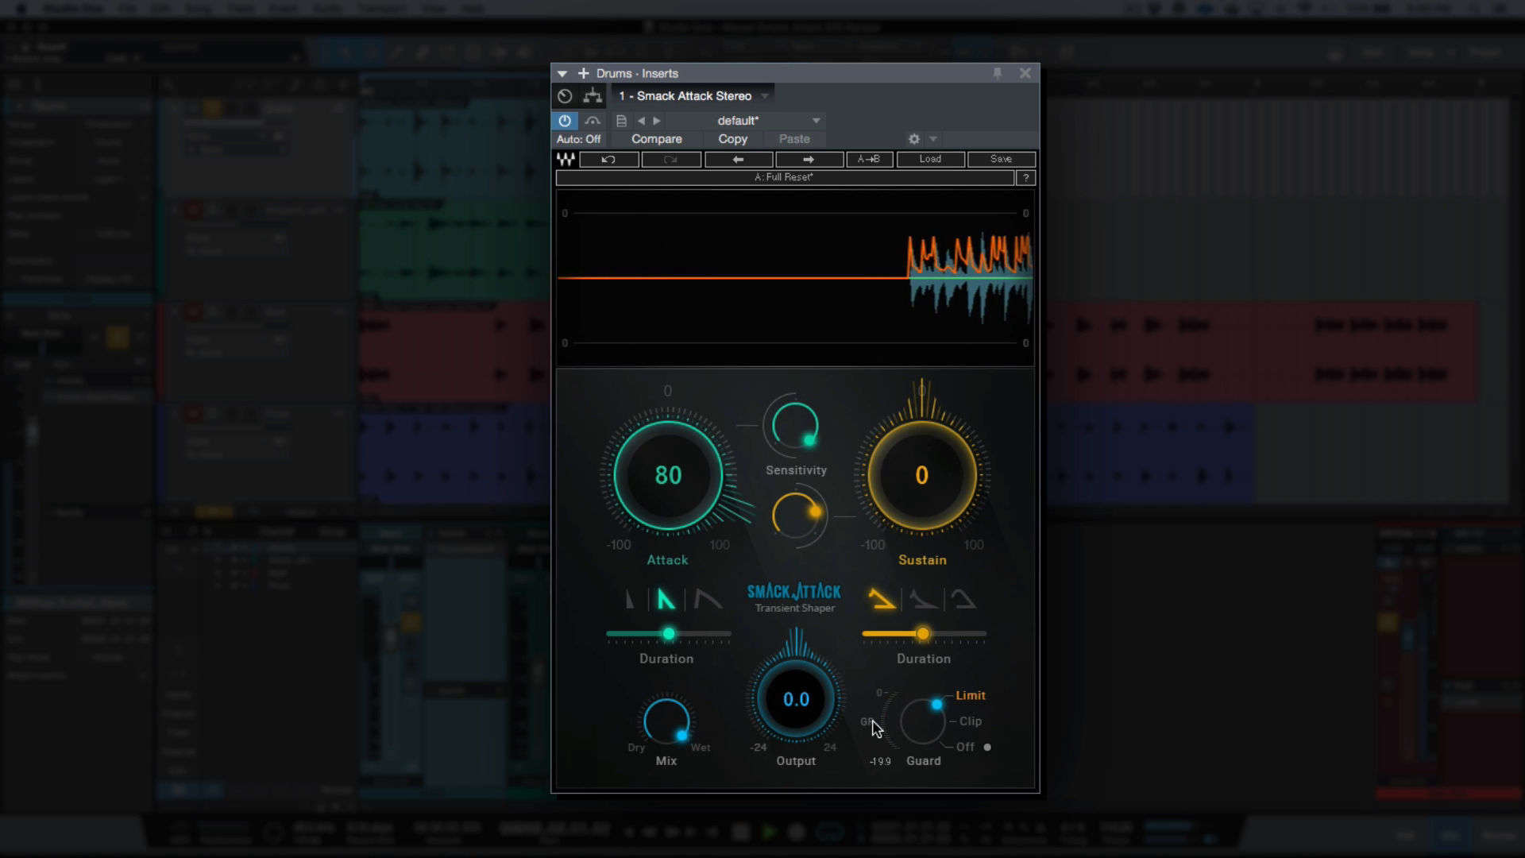
pyautogui.click(970, 722)
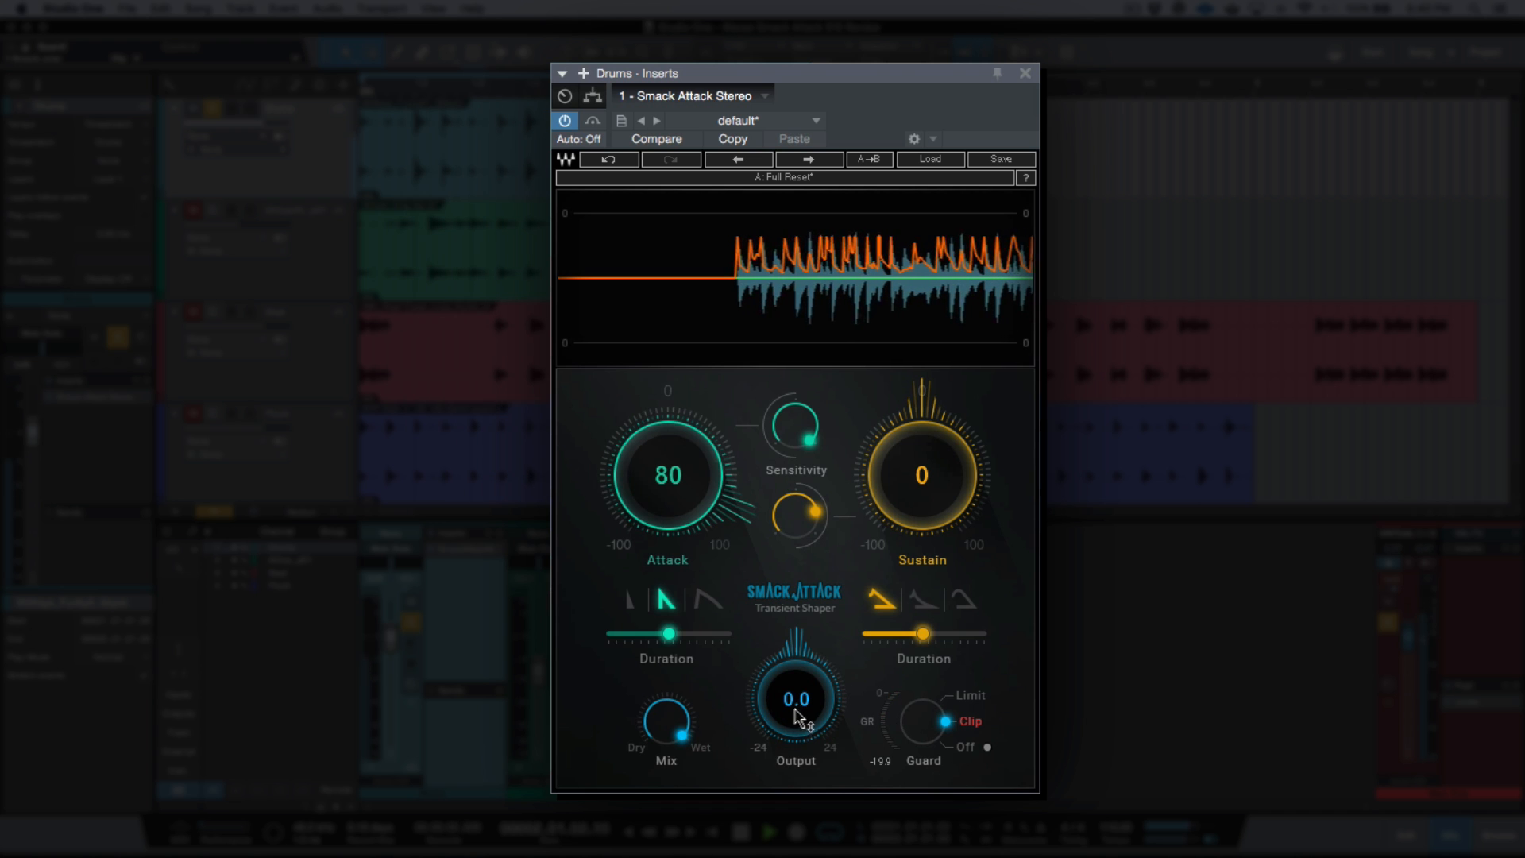
pyautogui.press('space')
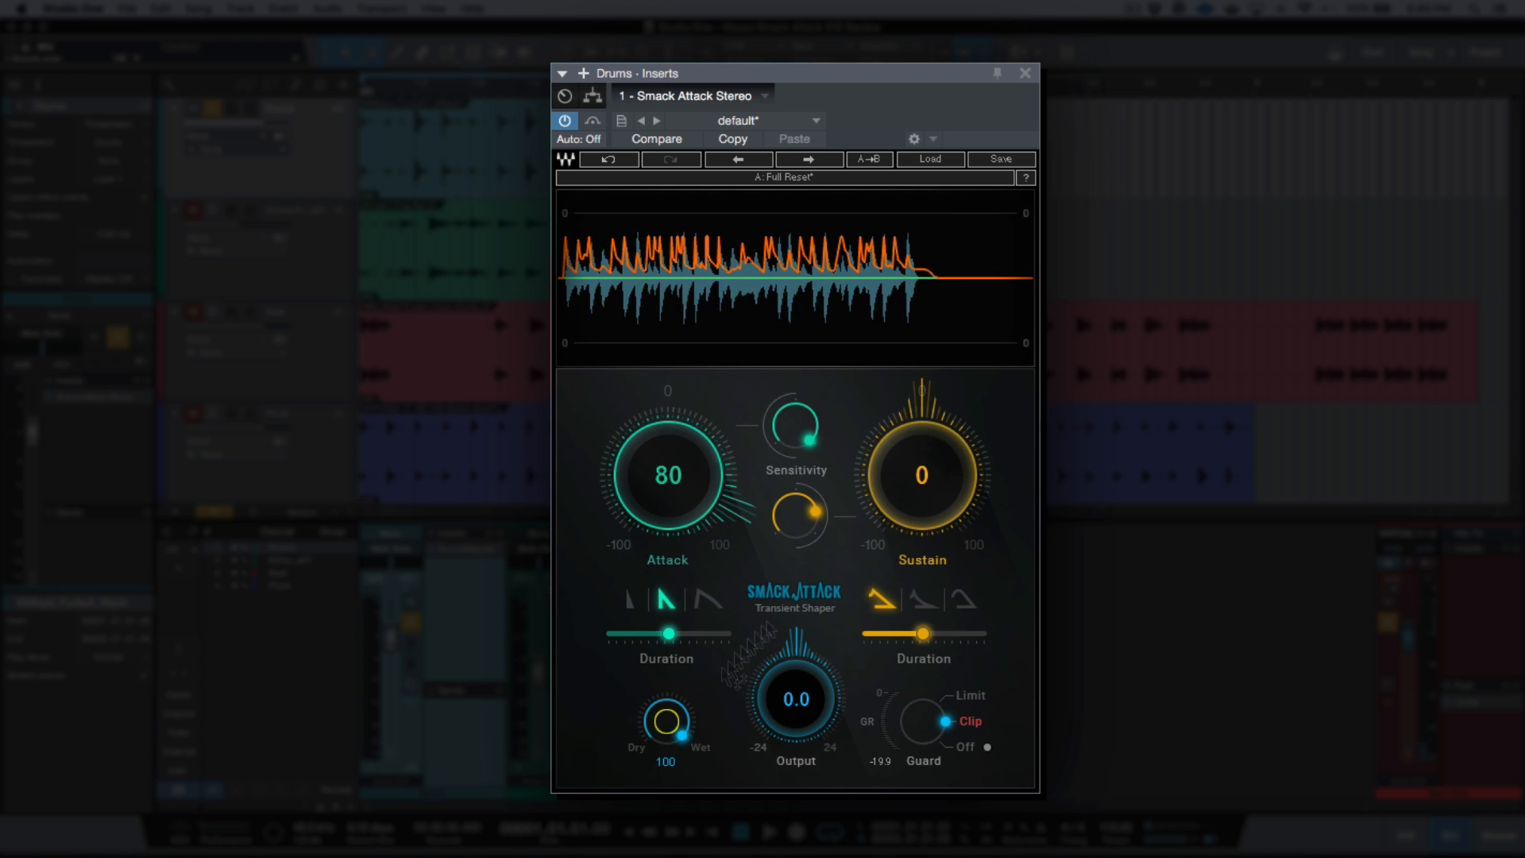
# Step: With the drums playing, set the Sustain to 57 with a longer Sustain Duration, and the Mix to 23
pyautogui.press('space')
pyautogui.moveTo(920, 524); pyautogui.dragTo(920, 497)
pyautogui.moveTo(669, 719); pyautogui.dragTo(674, 727)
pyautogui.moveTo(926, 502); pyautogui.dragTo(925, 490)
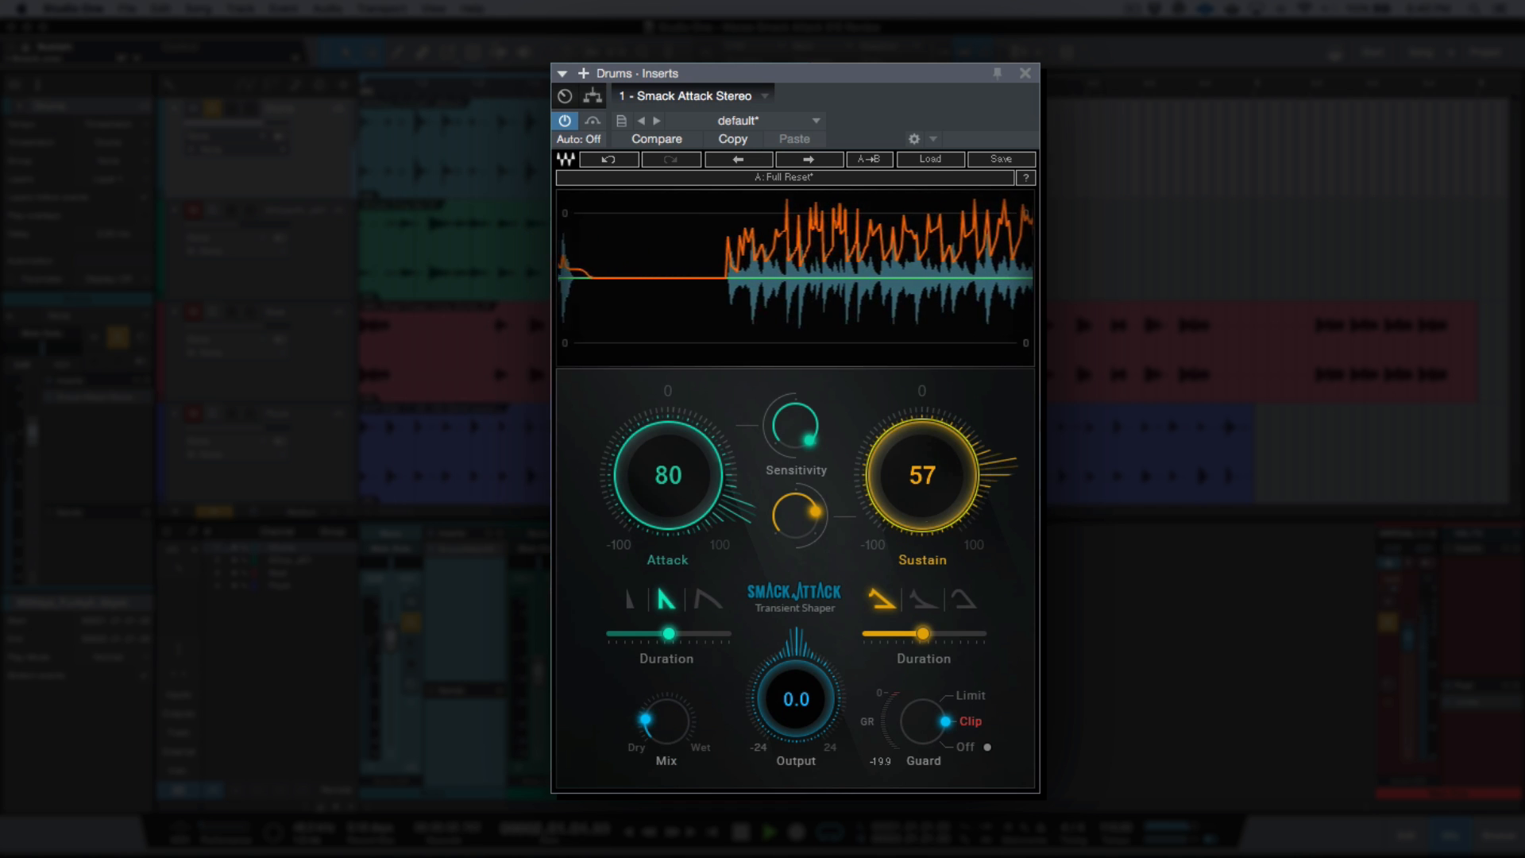
pyautogui.moveTo(927, 628); pyautogui.dragTo(952, 627)
pyautogui.moveTo(658, 735); pyautogui.dragTo(659, 733)
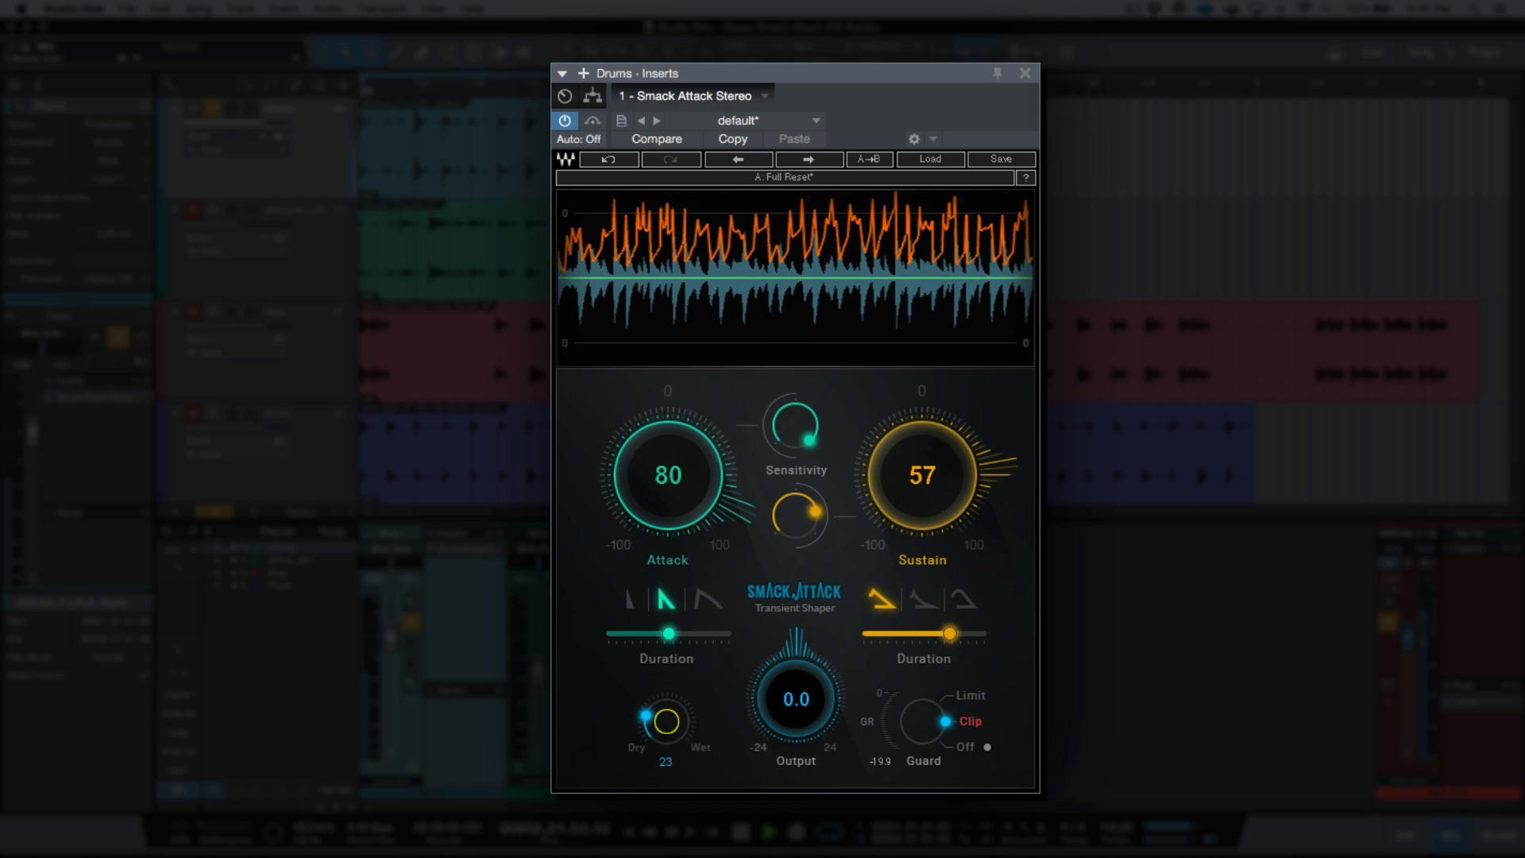
# Step: Bypass Smack Attack briefly and re-enable it to compare the dry and processed drums
pyautogui.click(592, 122)
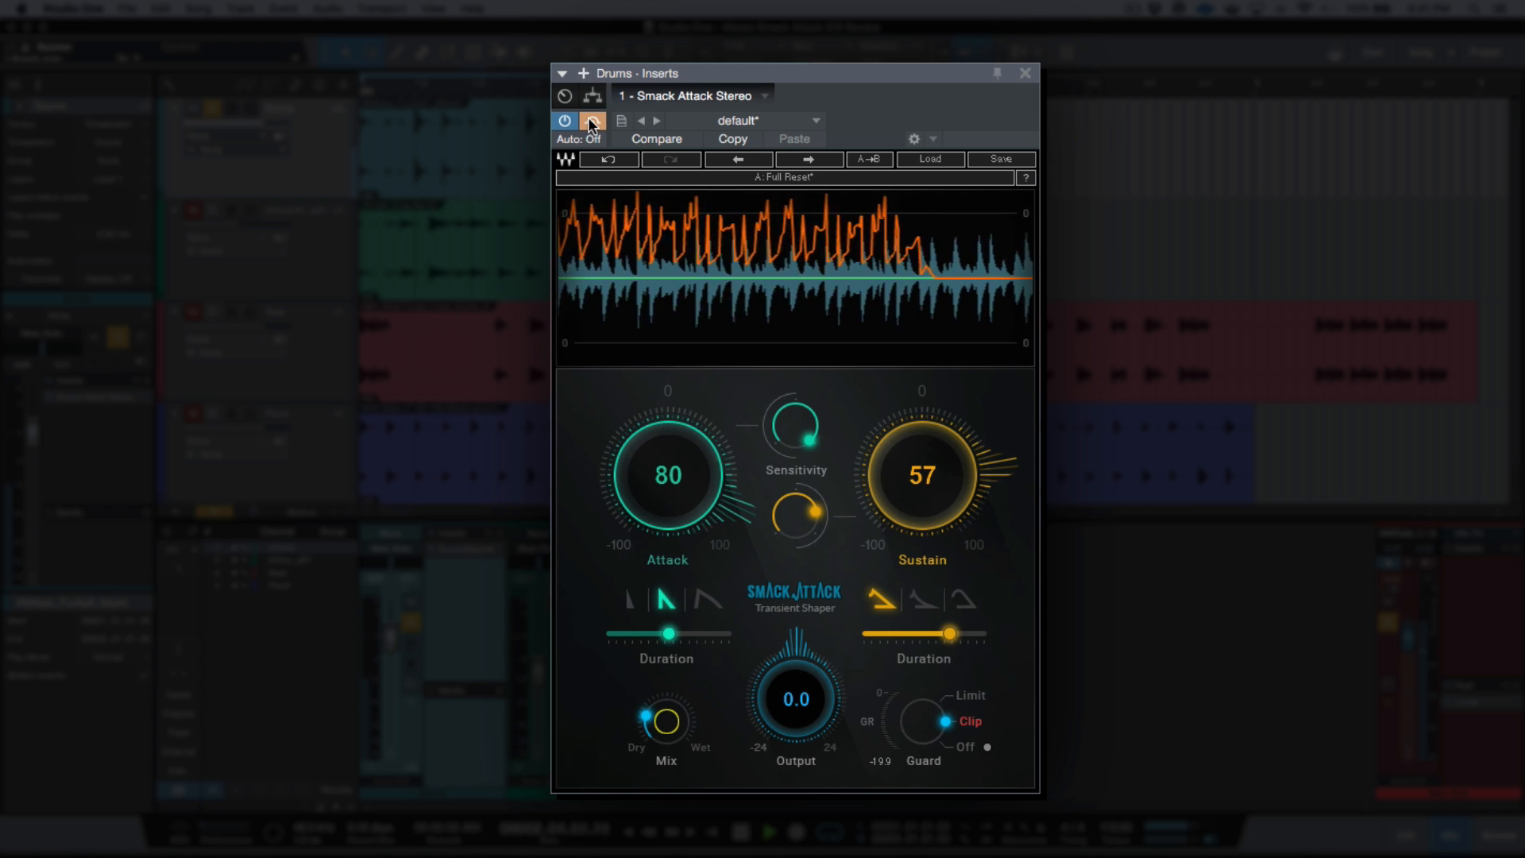
pyautogui.click(592, 121)
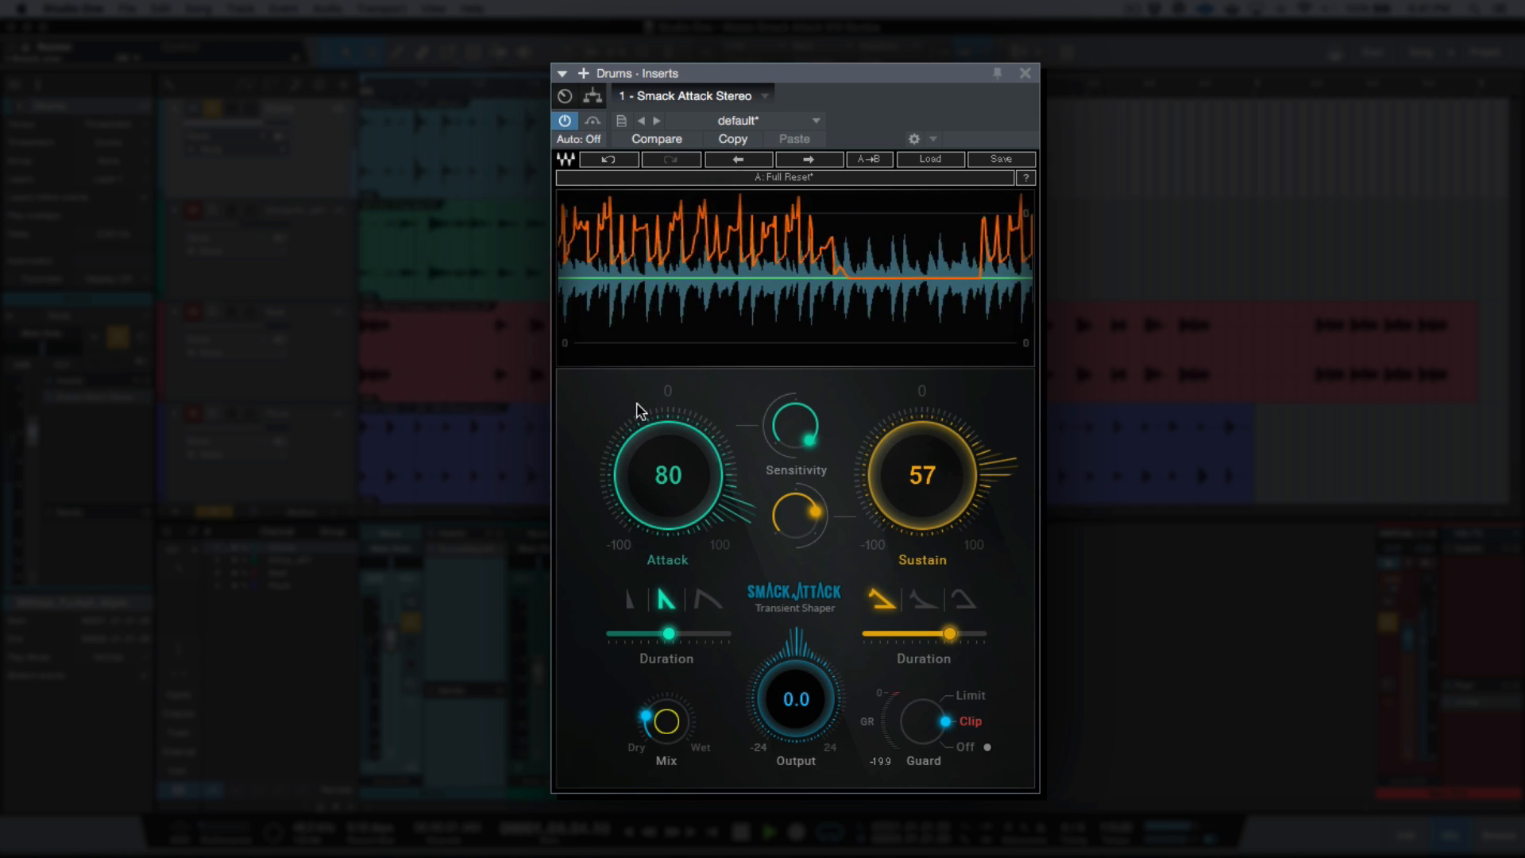
# Step: Raise the Attack on the drums to 83 and close the Smack Attack window
pyautogui.moveTo(694, 475); pyautogui.dragTo(694, 471)
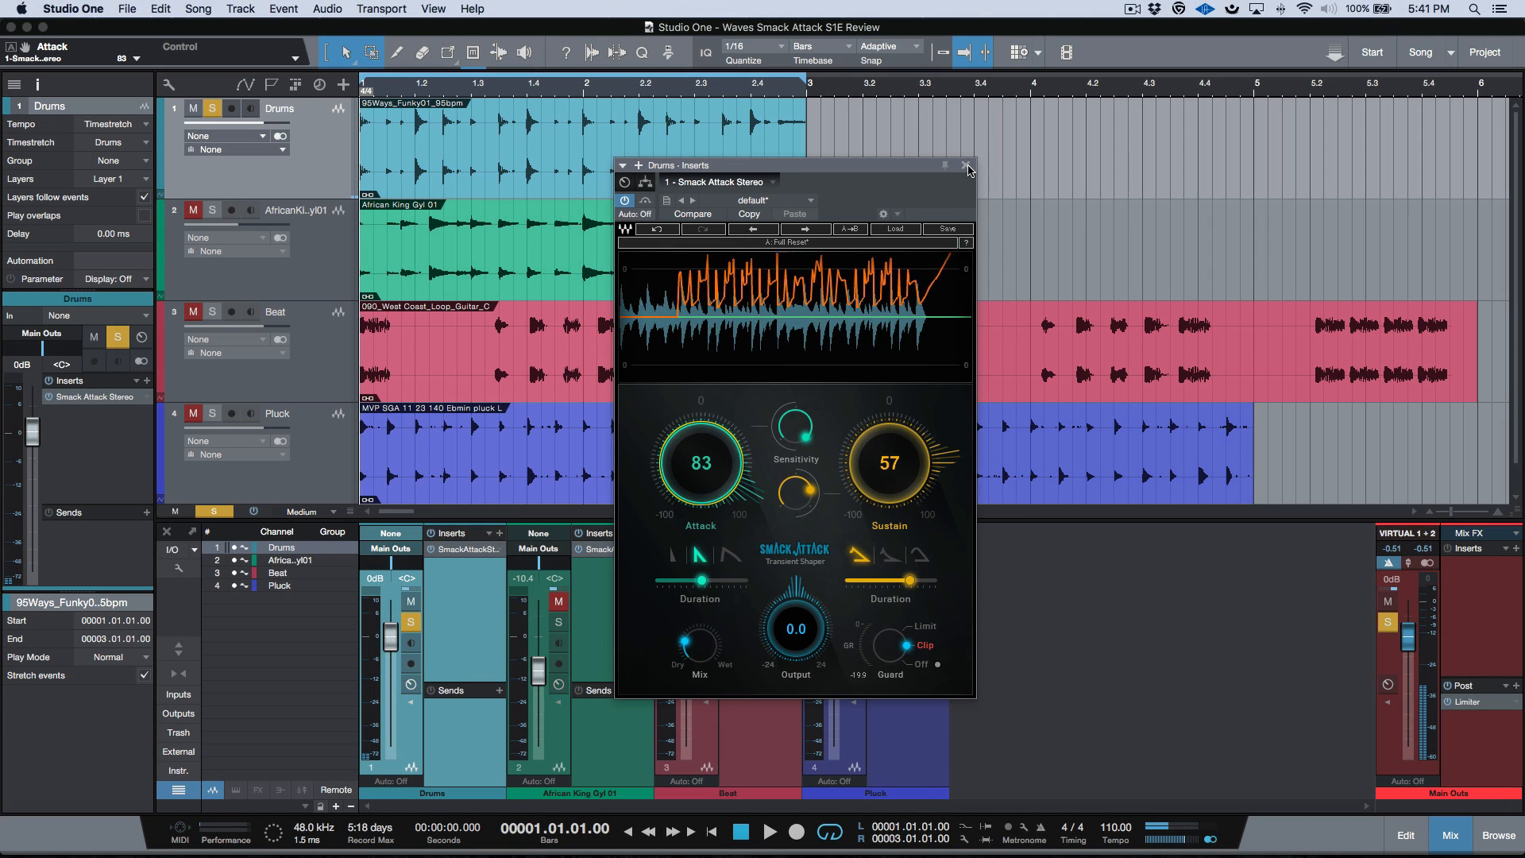
pyautogui.click(966, 166)
# Step: Select and play the African King Gyl 01 track, and open its Smack Attack insert
pyautogui.click(703, 284)
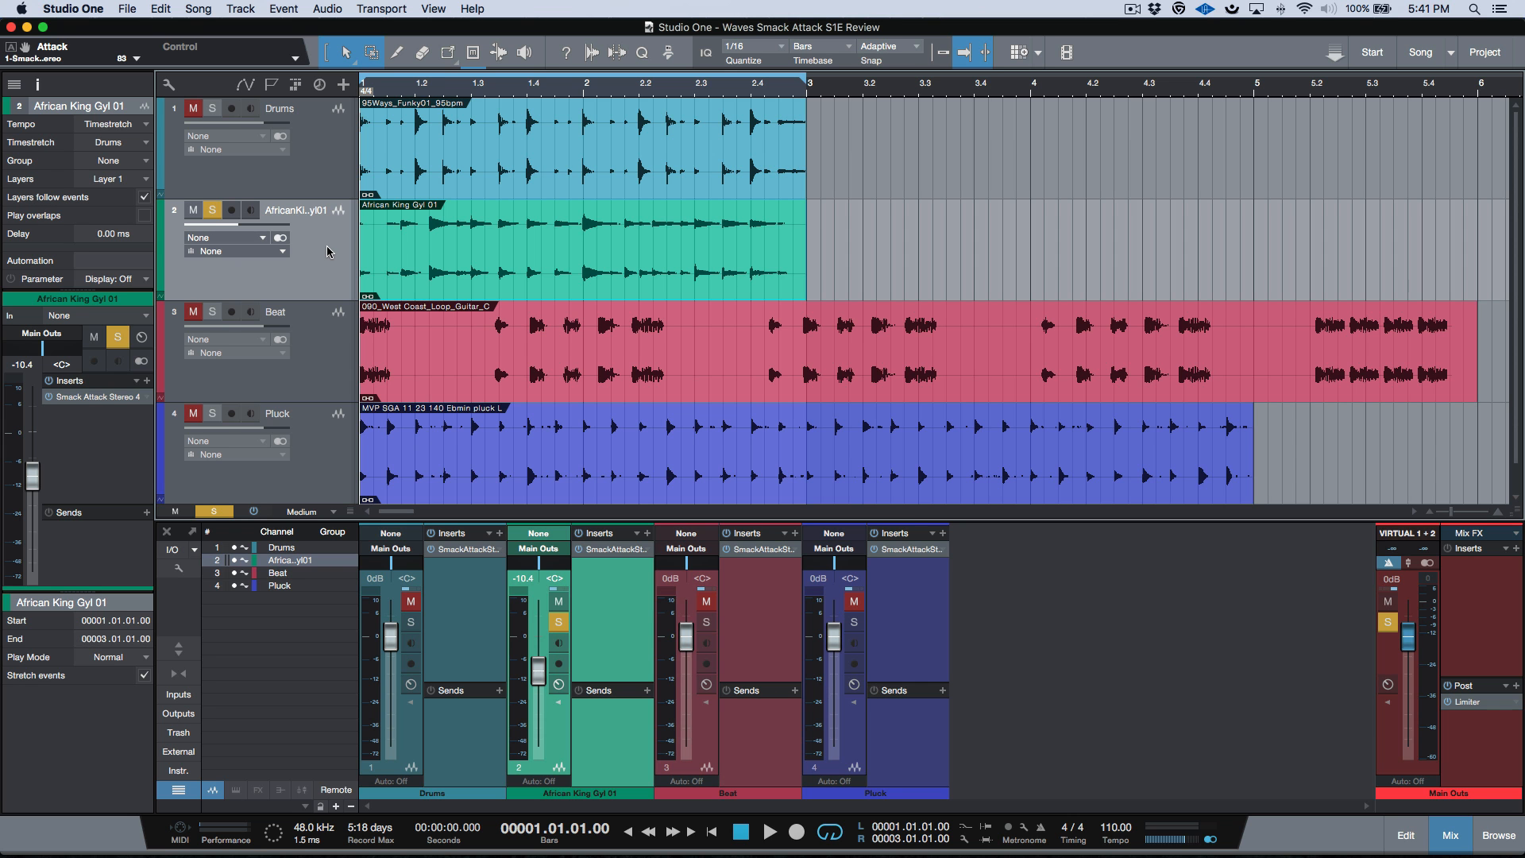
pyautogui.press('space')
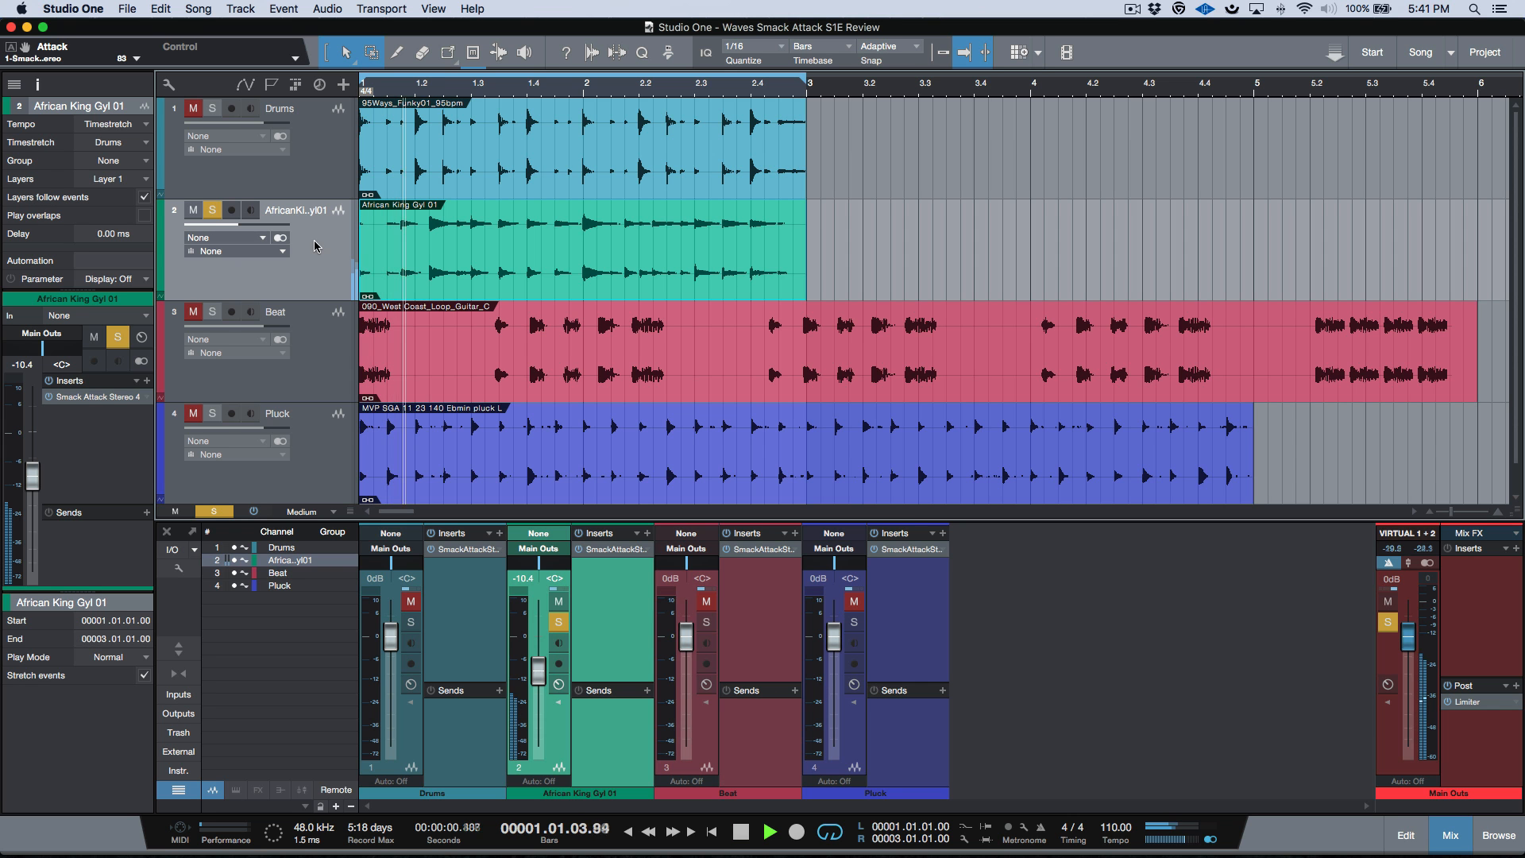
pyautogui.click(614, 548)
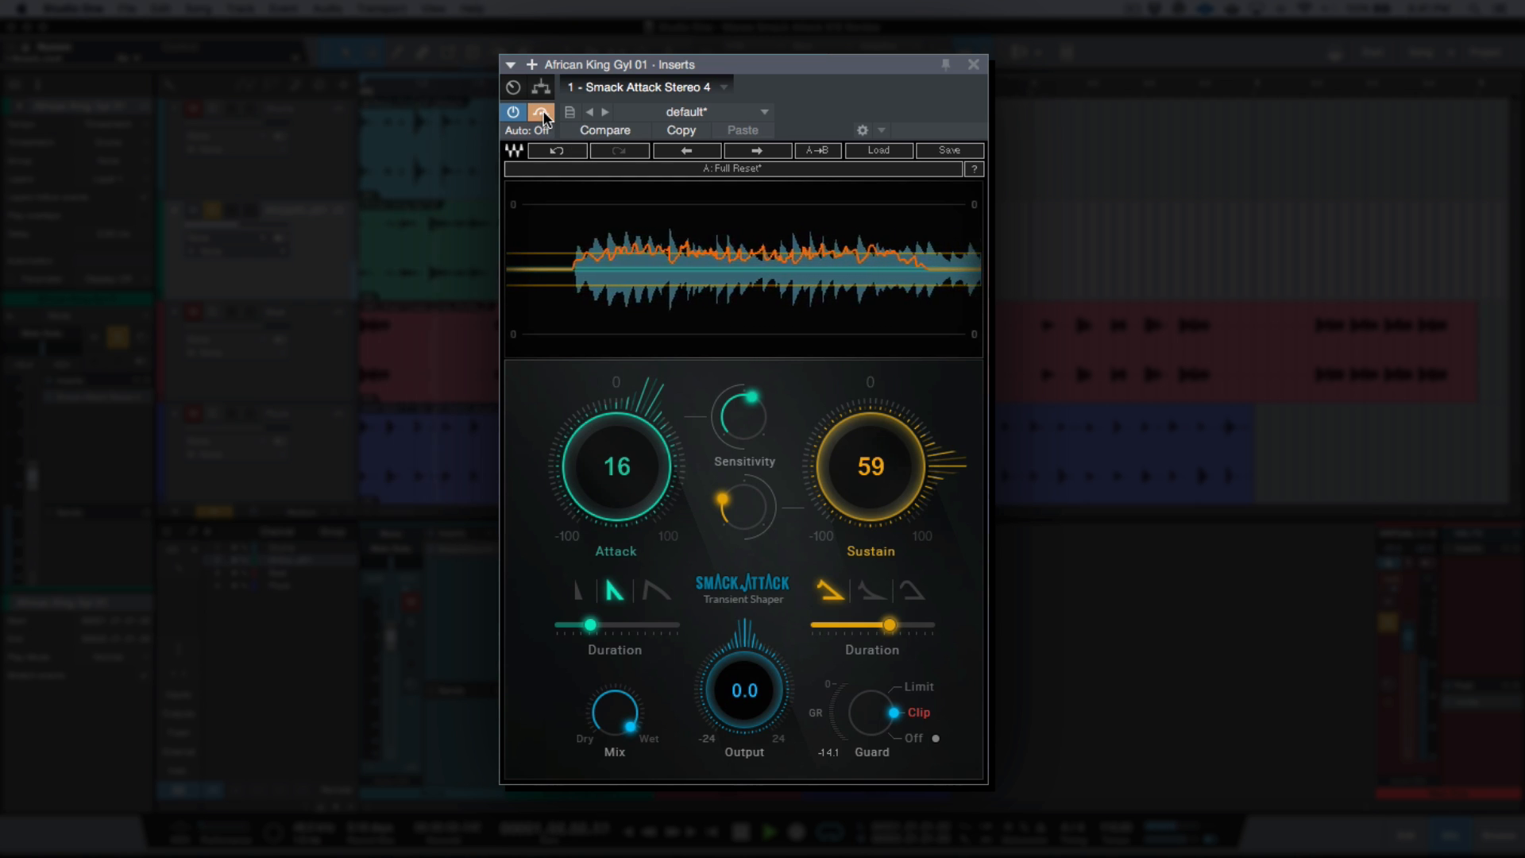
# Step: During playback, set the Attack Sensitivity to about 24 and the Sustain to 70
pyautogui.moveTo(743, 416); pyautogui.dragTo(743, 464)
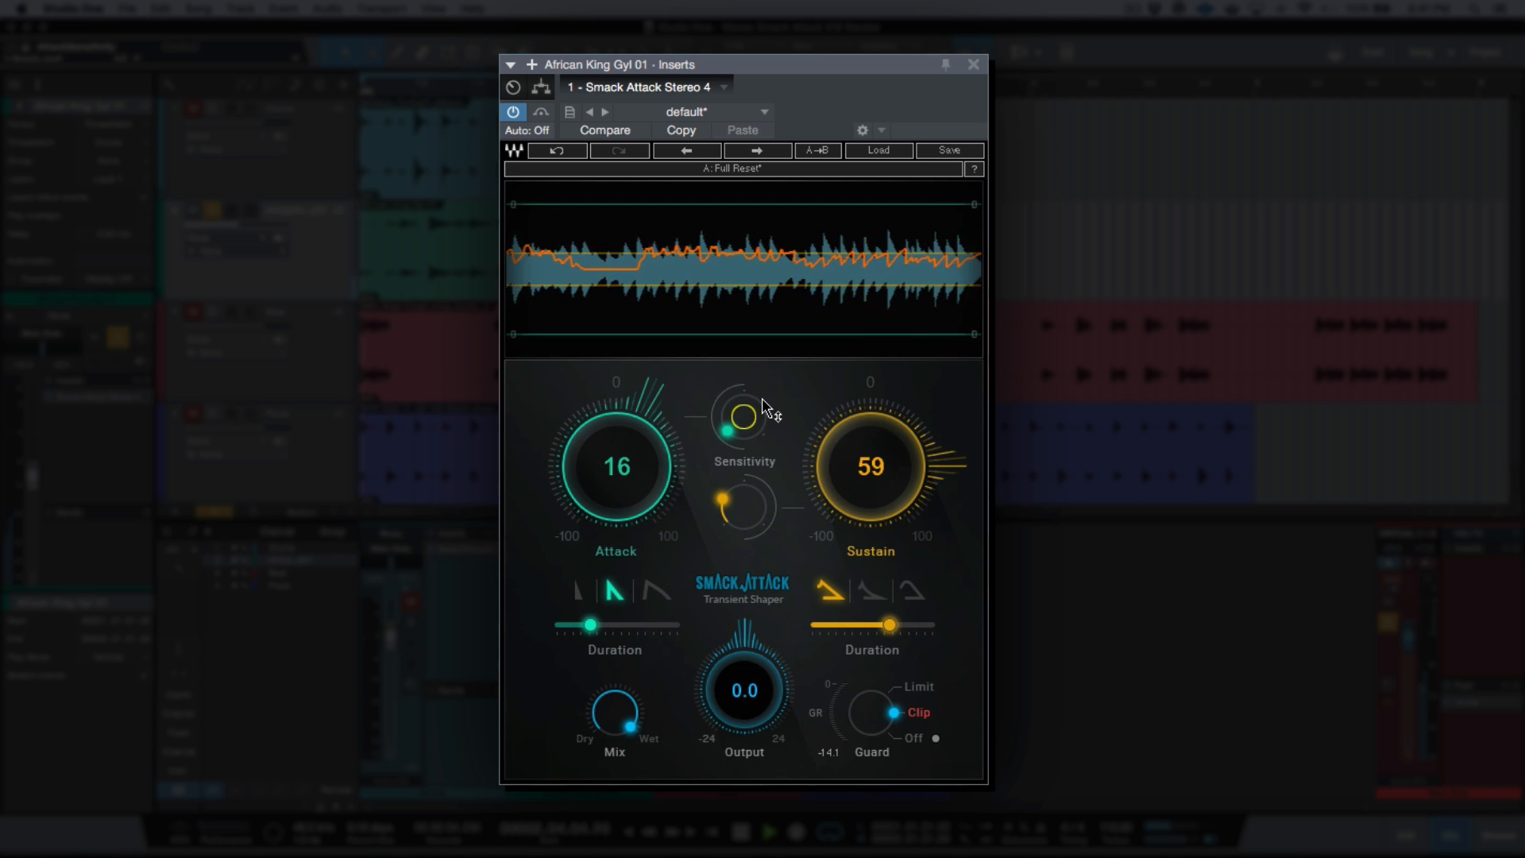
pyautogui.moveTo(743, 418); pyautogui.dragTo(743, 400)
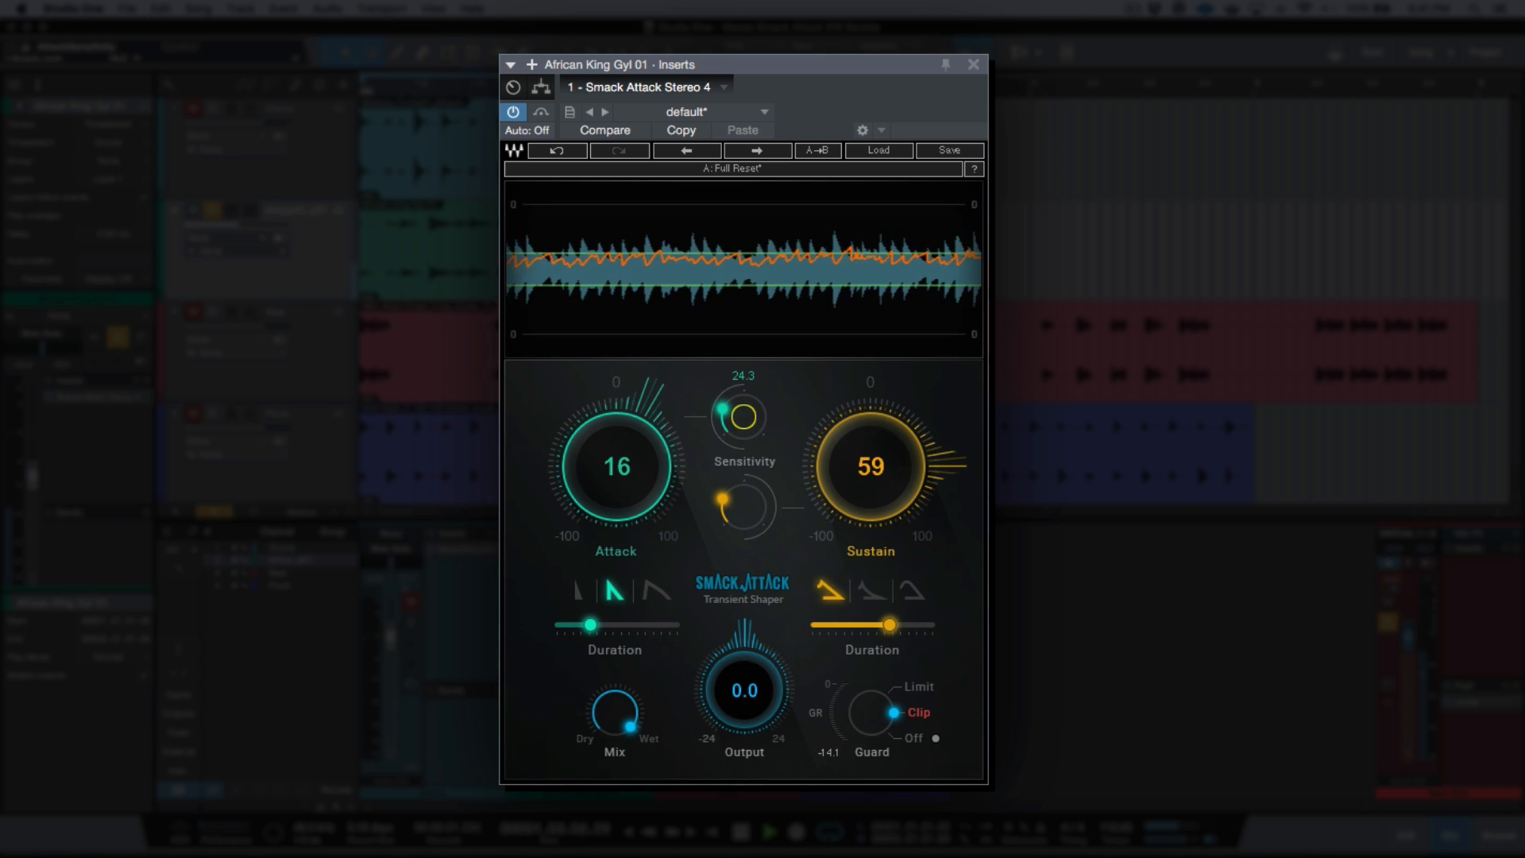
pyautogui.moveTo(722, 443); pyautogui.dragTo(722, 430)
pyautogui.moveTo(892, 481); pyautogui.dragTo(891, 469)
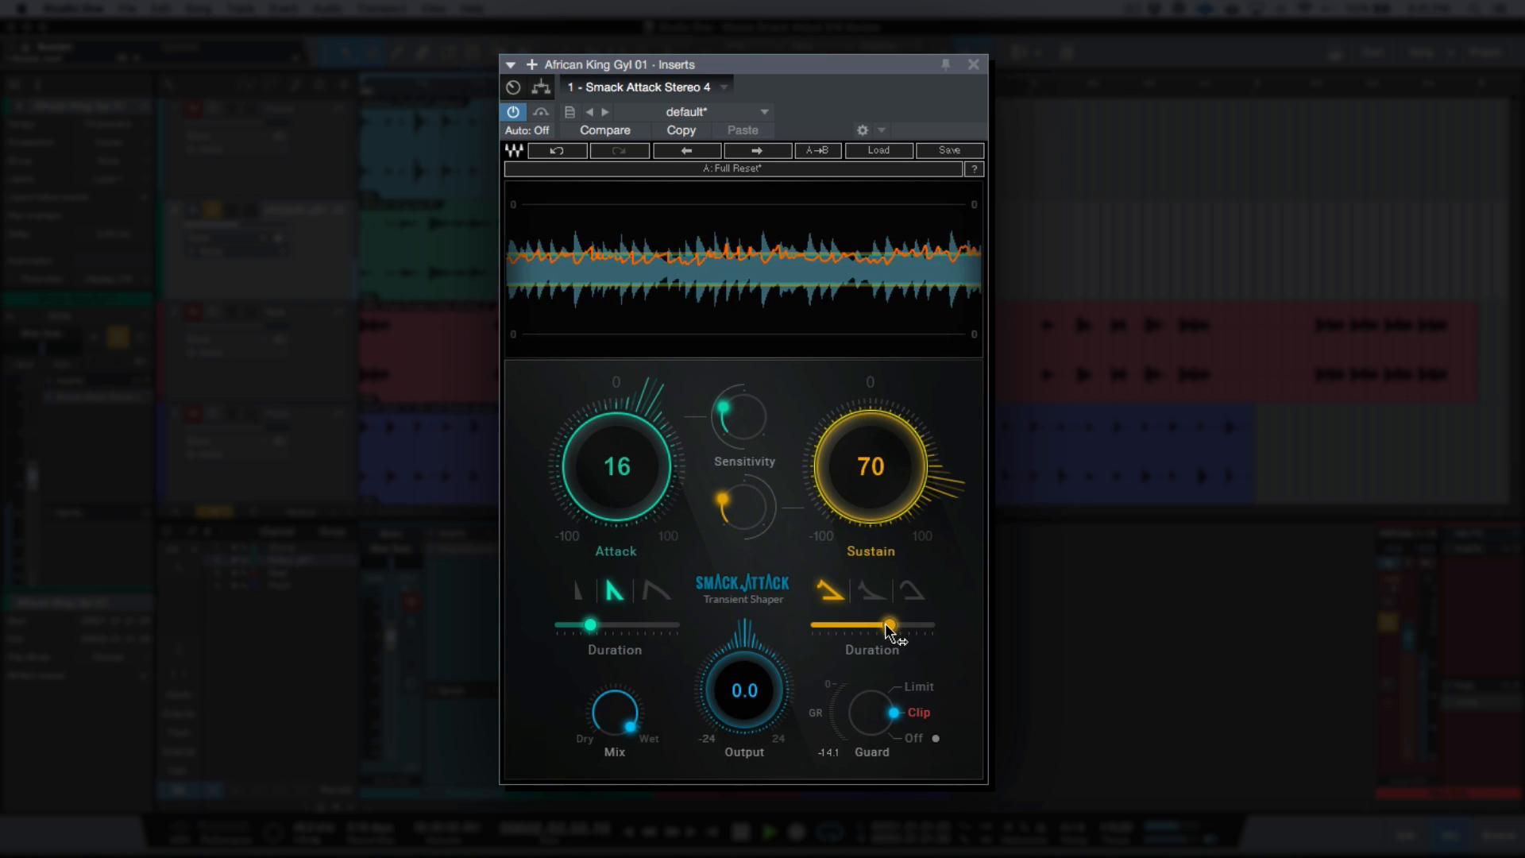
# Step: Change Guard to Limit, and with the loop playing raise the Sustain to 100 and its Duration to 1000
pyautogui.press('space')
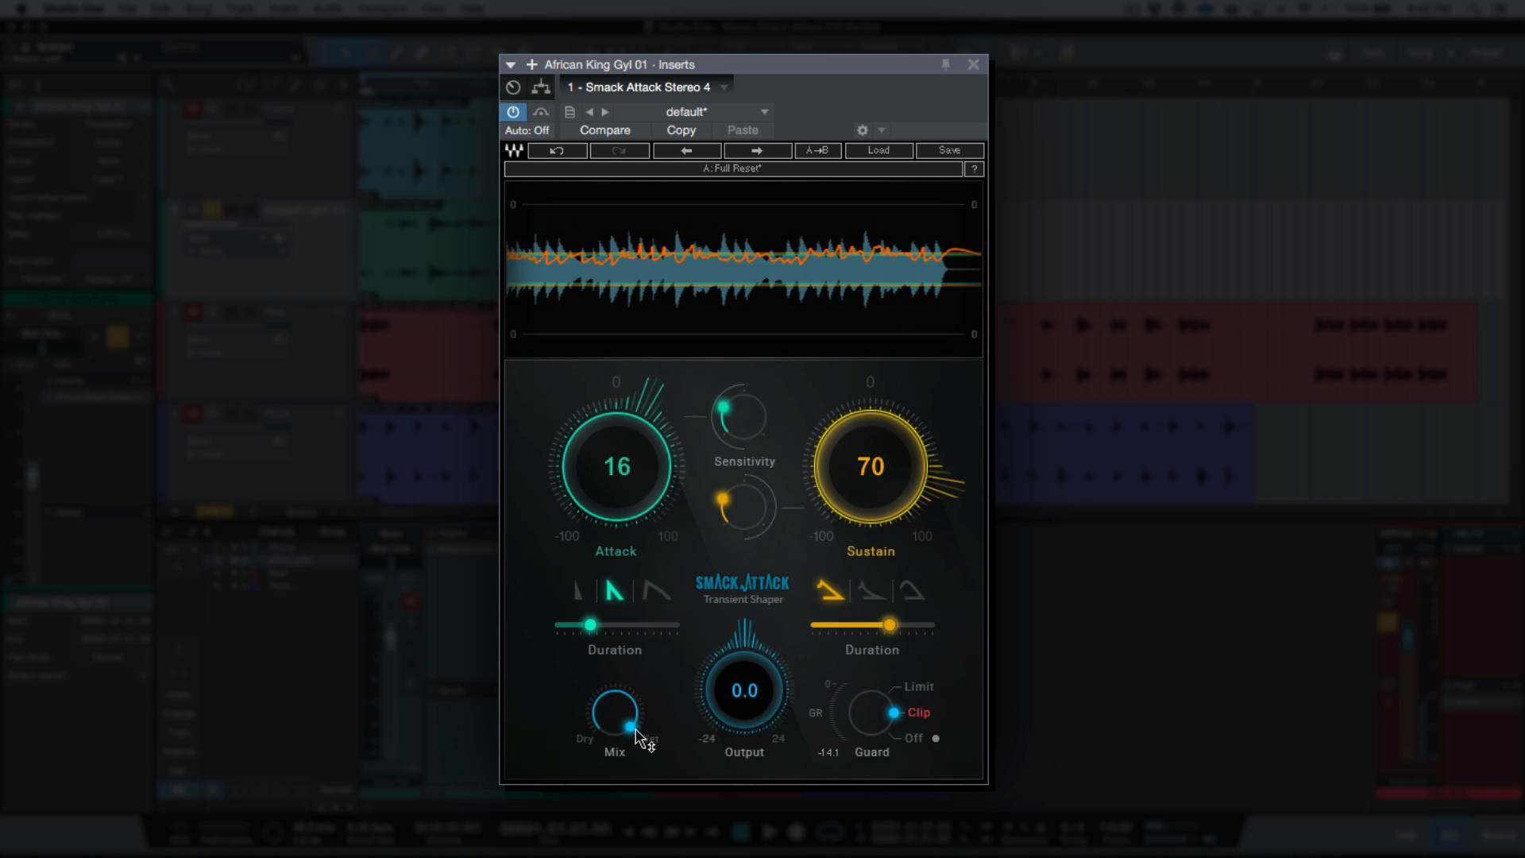
pyautogui.click(917, 688)
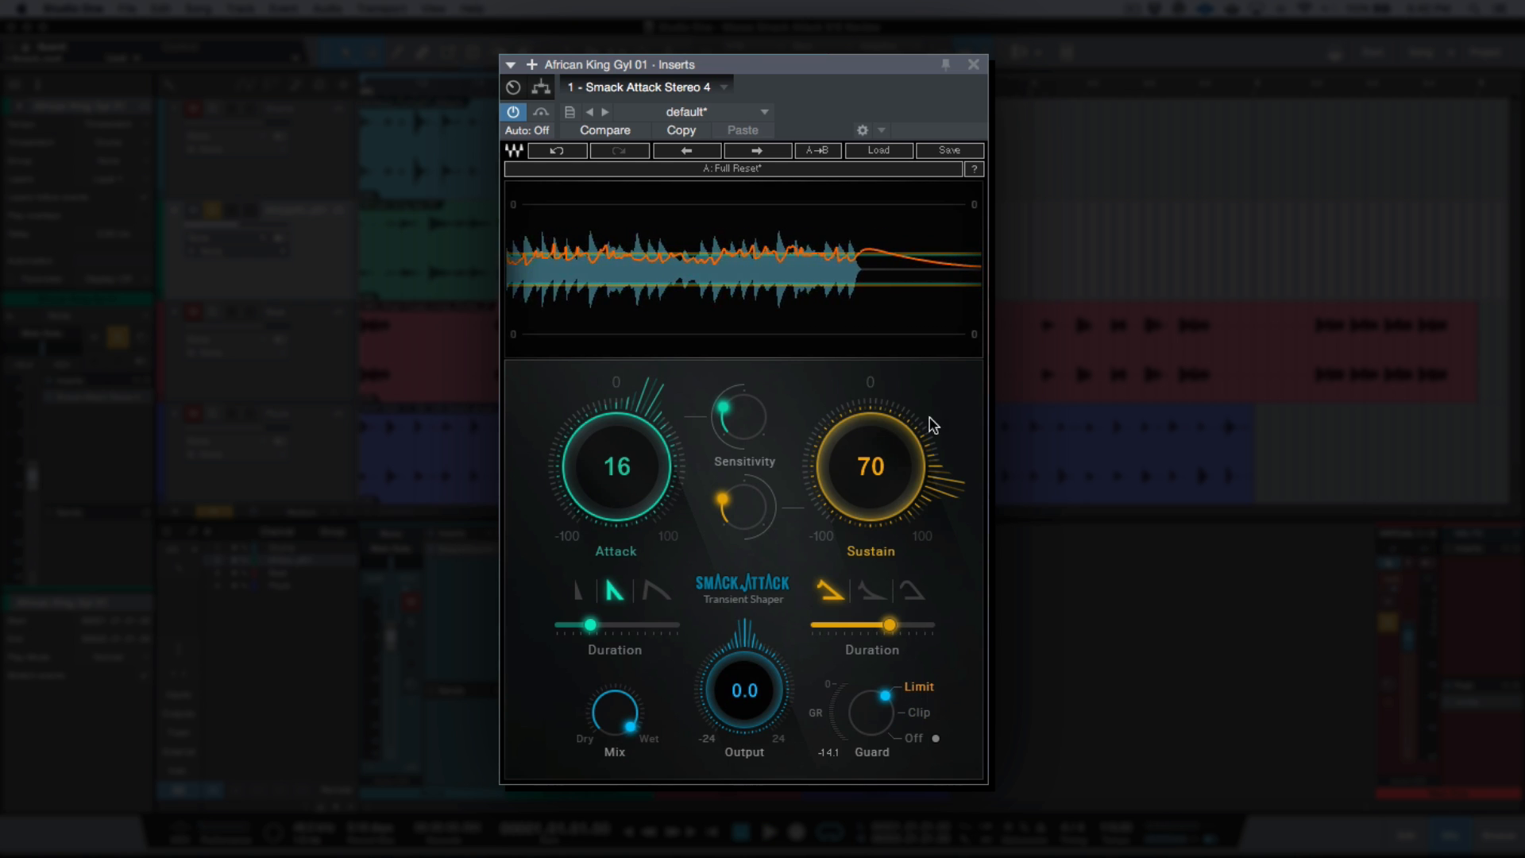
pyautogui.press('space')
pyautogui.moveTo(898, 488); pyautogui.dragTo(898, 454)
pyautogui.moveTo(891, 625); pyautogui.dragTo(936, 627)
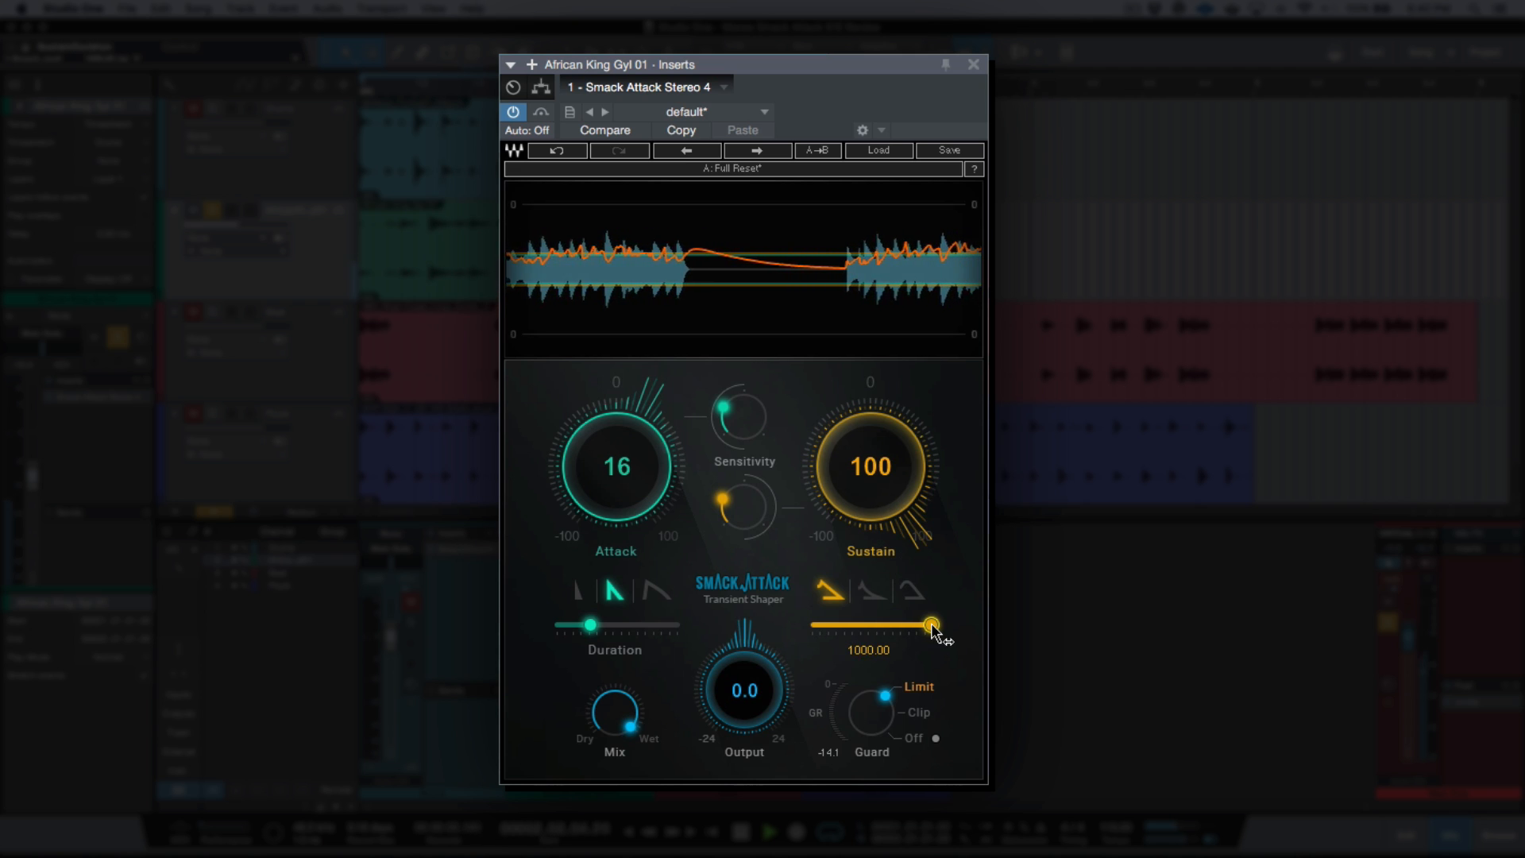
# Step: Audition the different sustain shapes with the Sustain Sensitivity raised to about 74, ending on the first shape
pyautogui.click(872, 592)
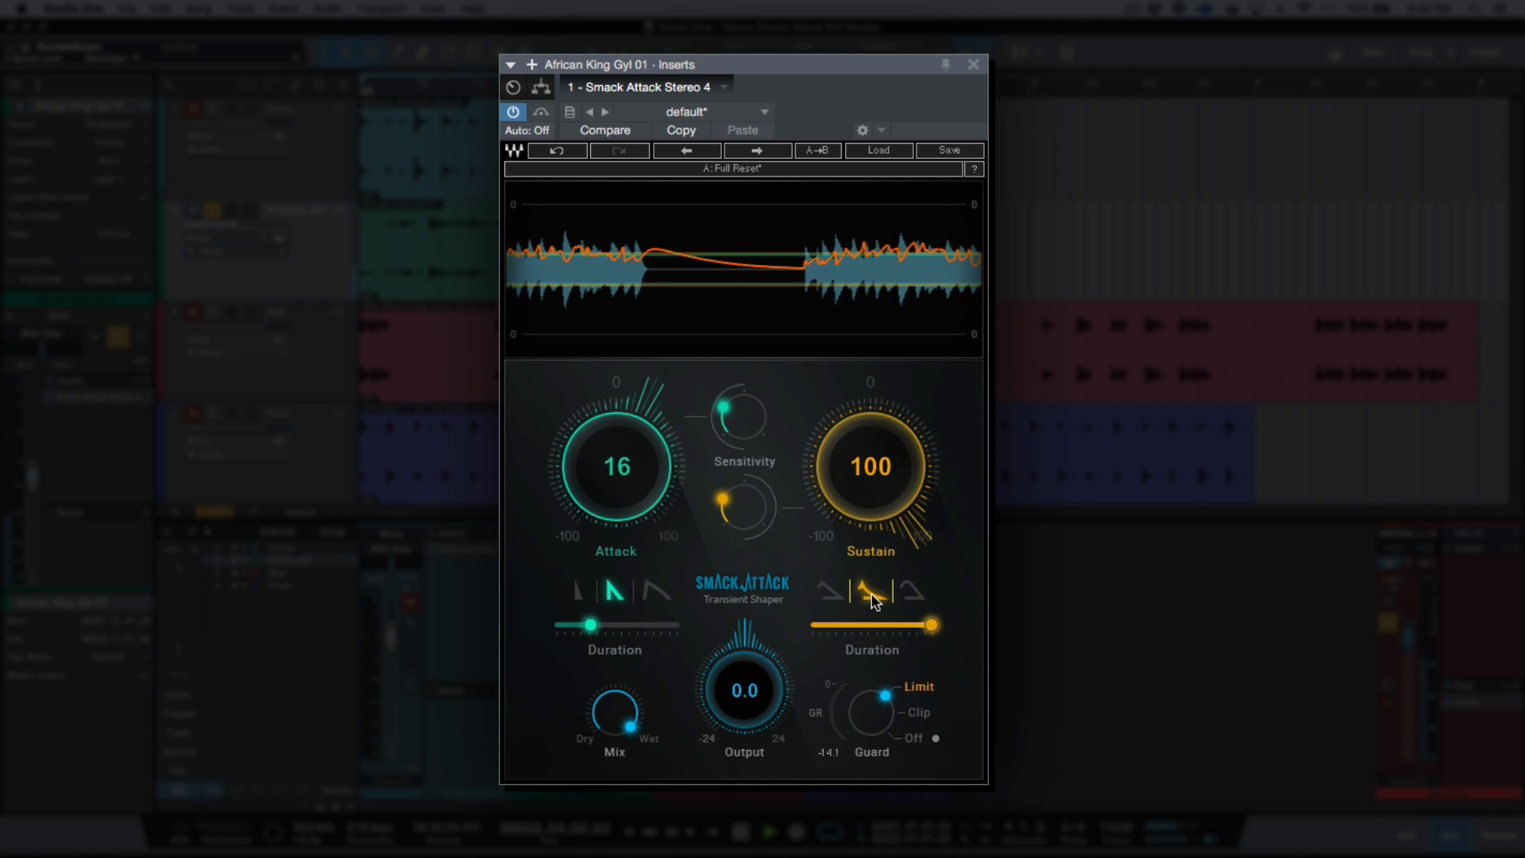
pyautogui.click(914, 594)
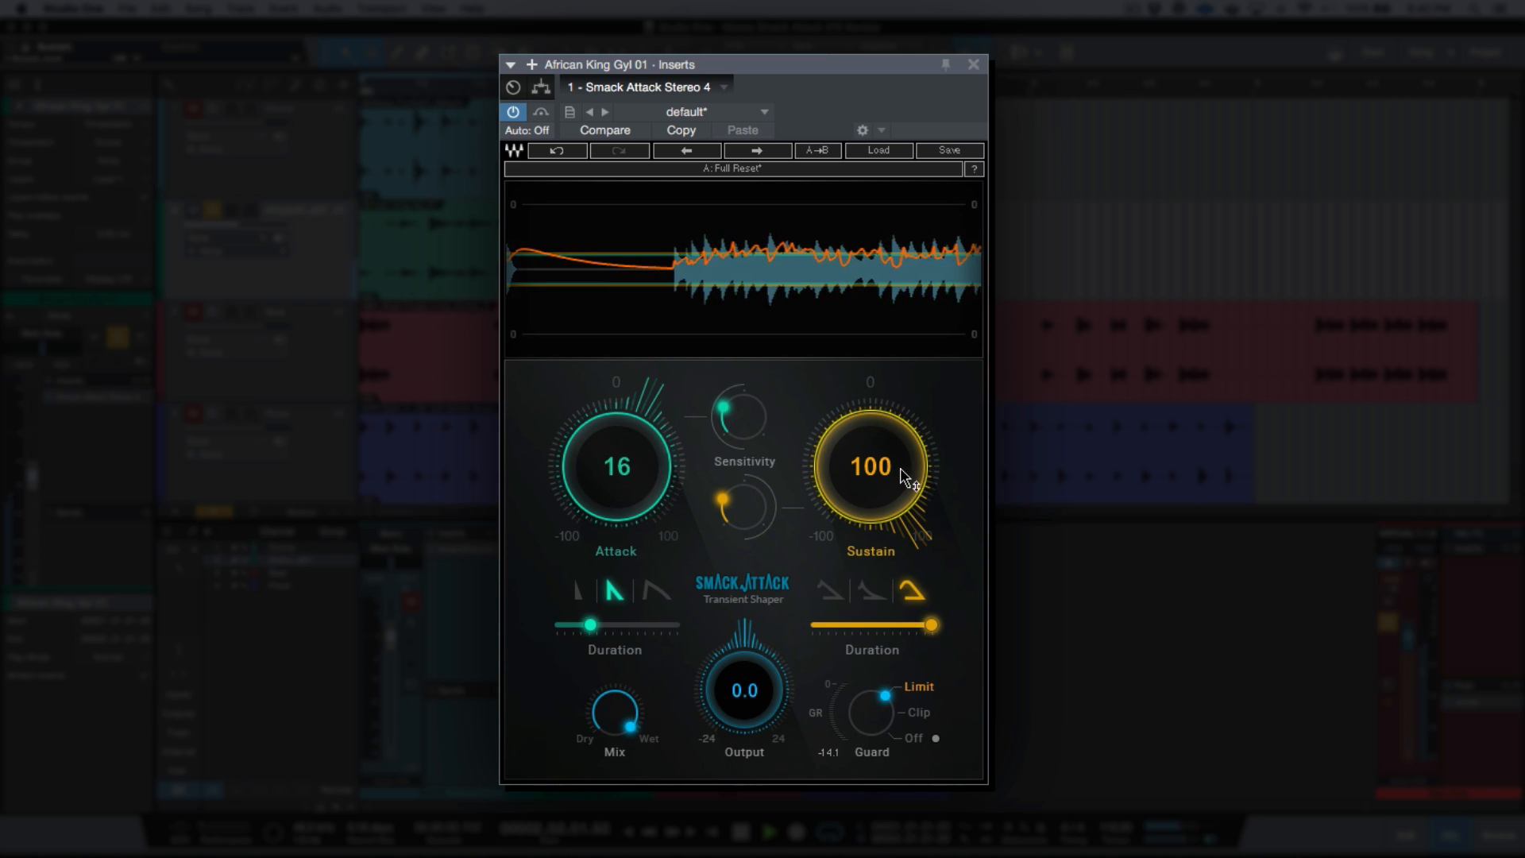
pyautogui.moveTo(754, 510)
pyautogui.mouseDown()
pyautogui.moveTo(745, 495)
pyautogui.moveTo(756, 513)
pyautogui.mouseUp()
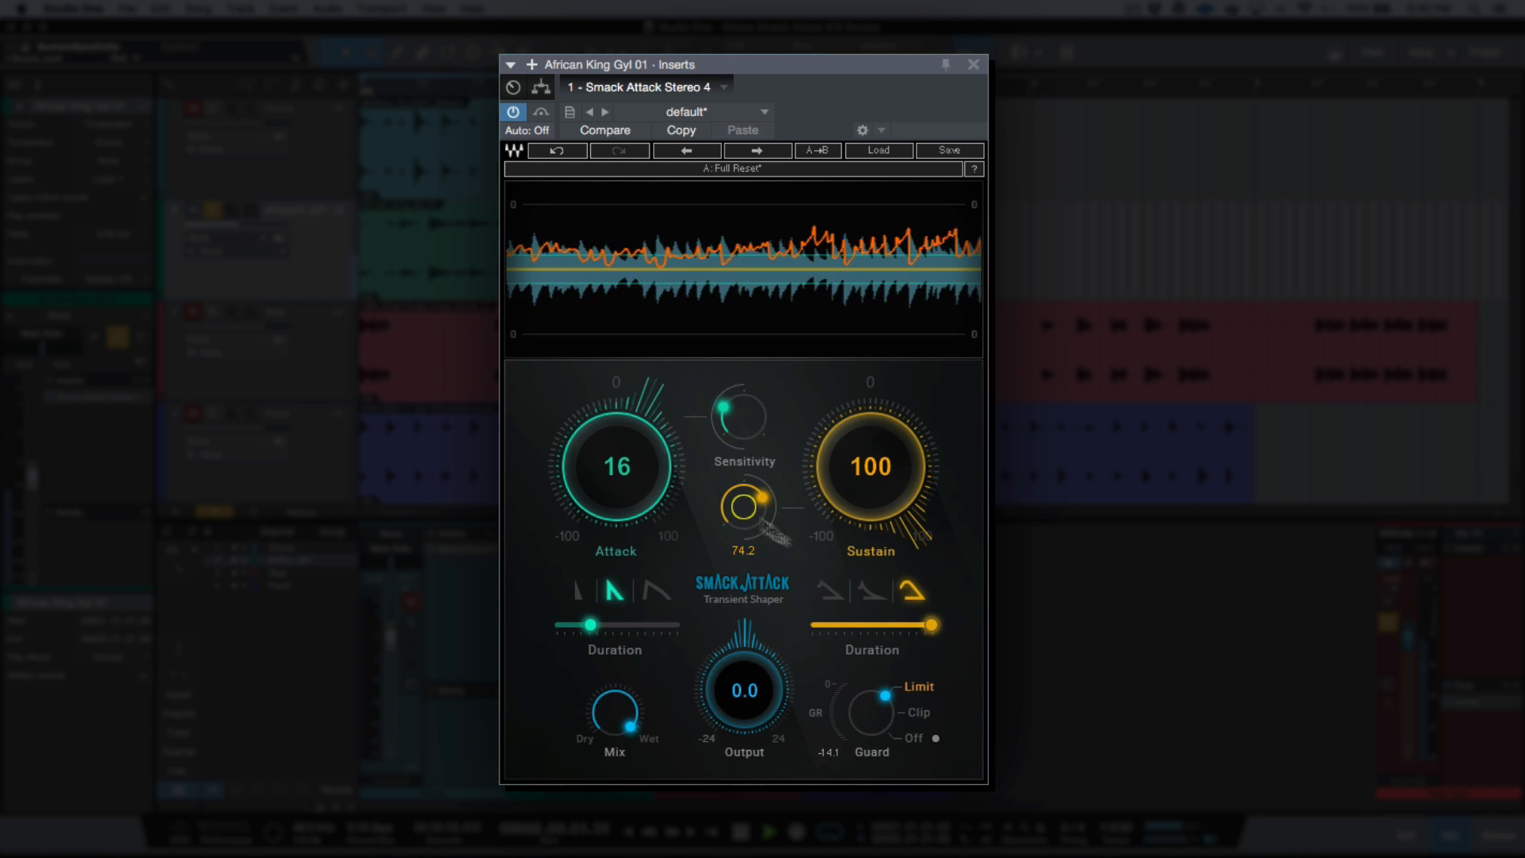
pyautogui.click(870, 594)
pyautogui.click(831, 596)
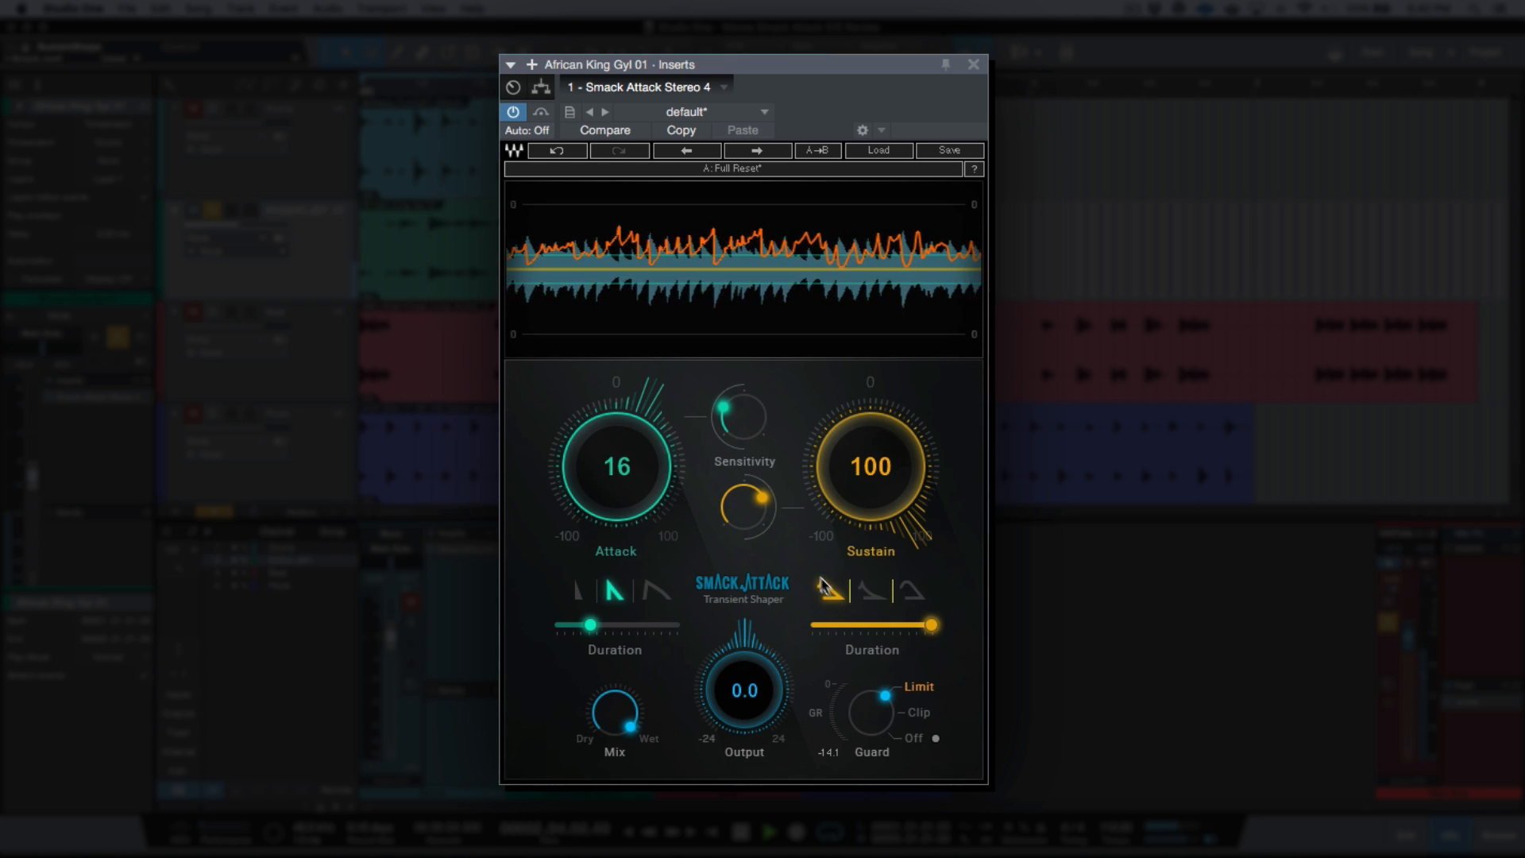
# Step: Shorten the Sustain Duration to 258.44 ms, set the Sustain to 97 and choose the second sustain shape
pyautogui.moveTo(930, 626); pyautogui.dragTo(875, 625)
pyautogui.moveTo(894, 502); pyautogui.dragTo(894, 506)
pyautogui.moveTo(873, 625)
pyautogui.mouseDown()
pyautogui.moveTo(832, 625)
pyautogui.moveTo(879, 625)
pyautogui.mouseUp()
pyautogui.click(879, 592)
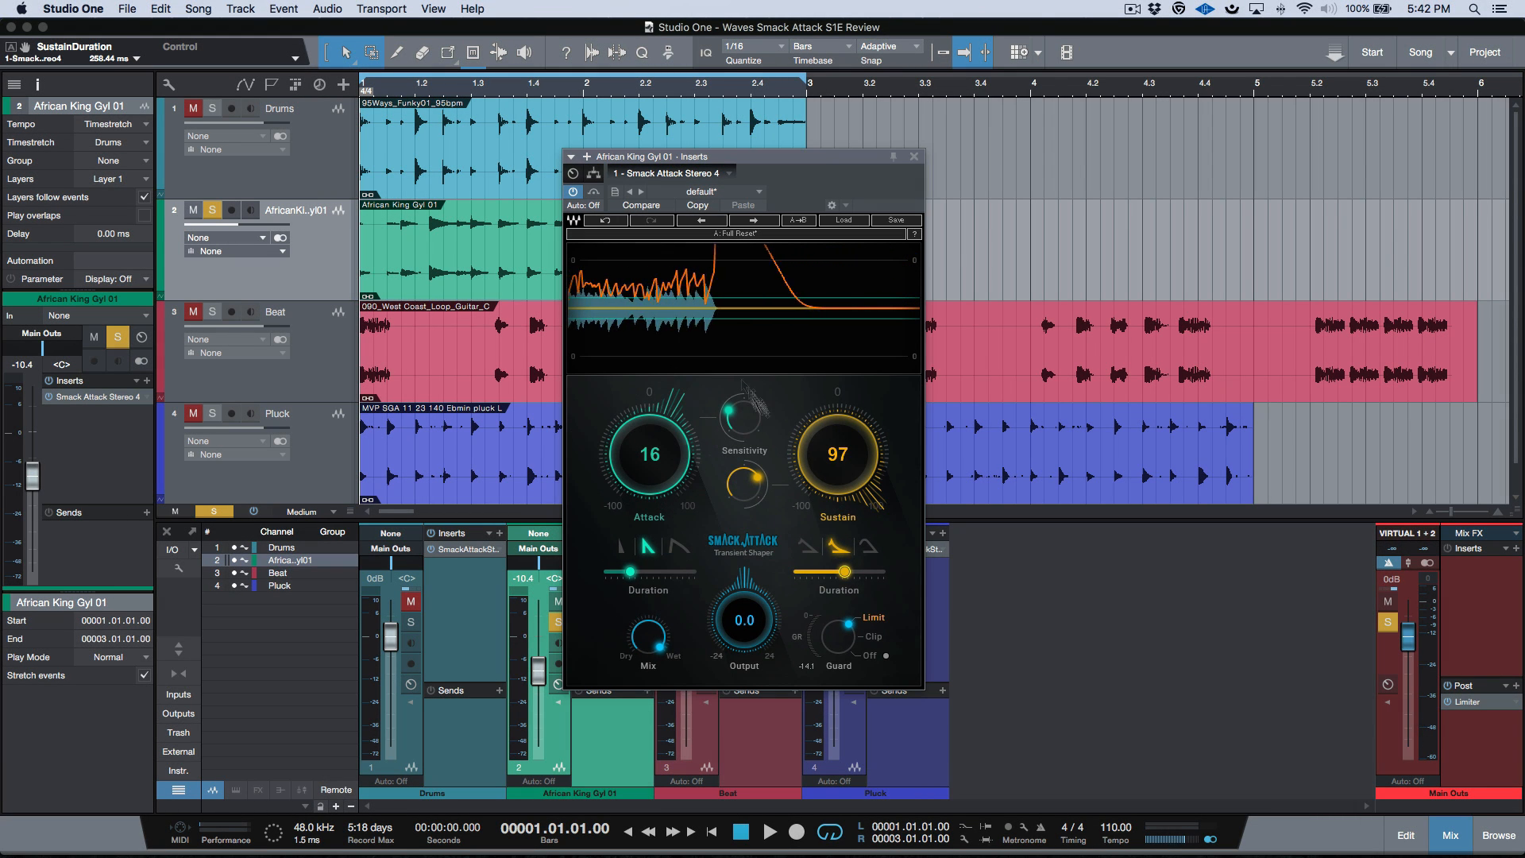
# Step: On the Beat track's Smack Attack, set the Mix to 37 and the Attack to 59 with the Needle shape
pyautogui.click(331, 350)
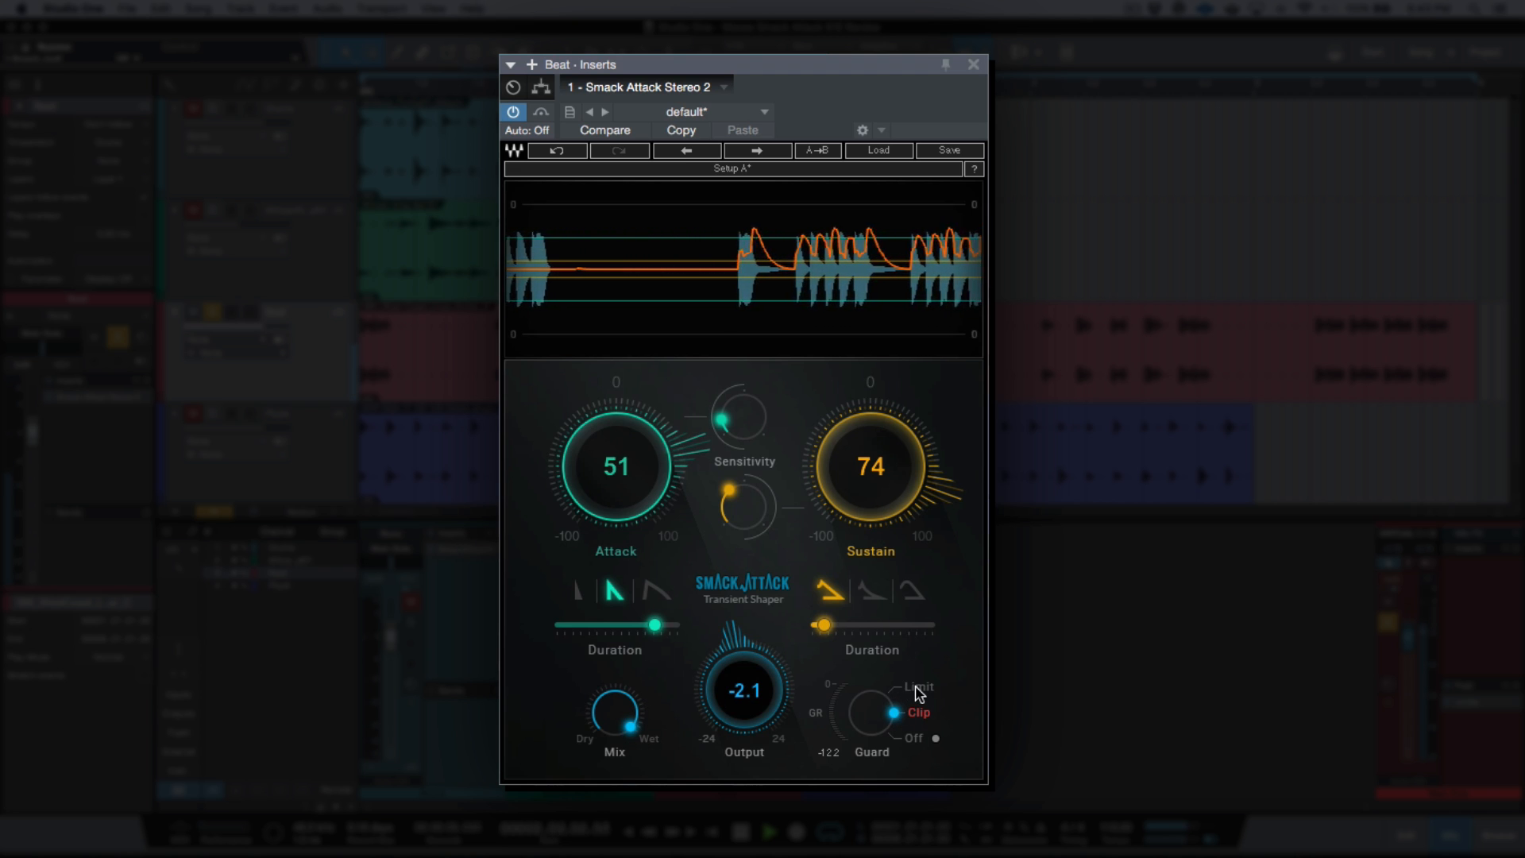
pyautogui.moveTo(615, 712); pyautogui.dragTo(618, 720)
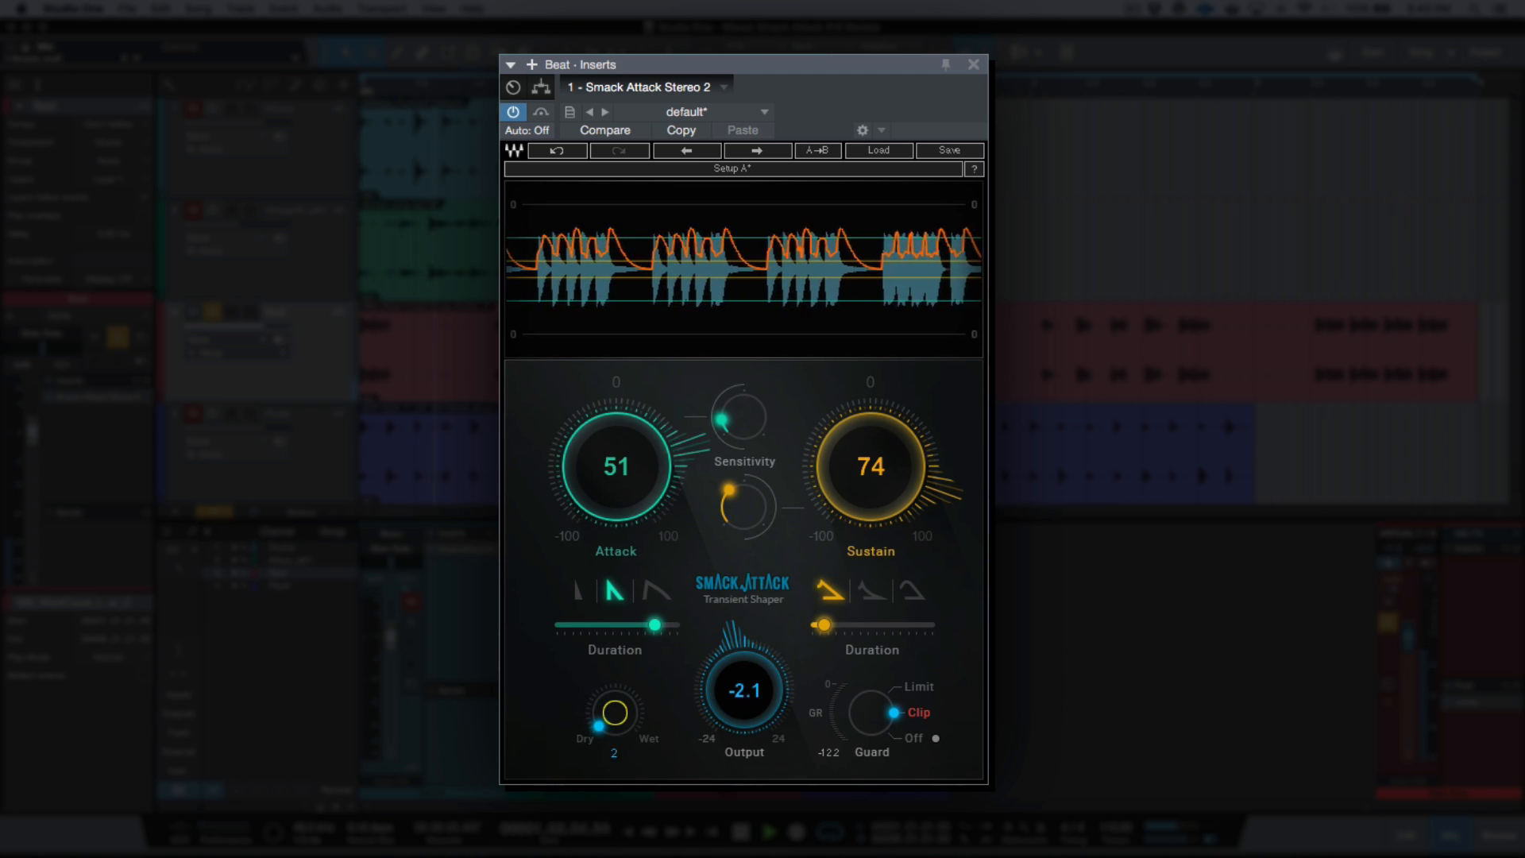
pyautogui.moveTo(619, 721); pyautogui.dragTo(619, 709)
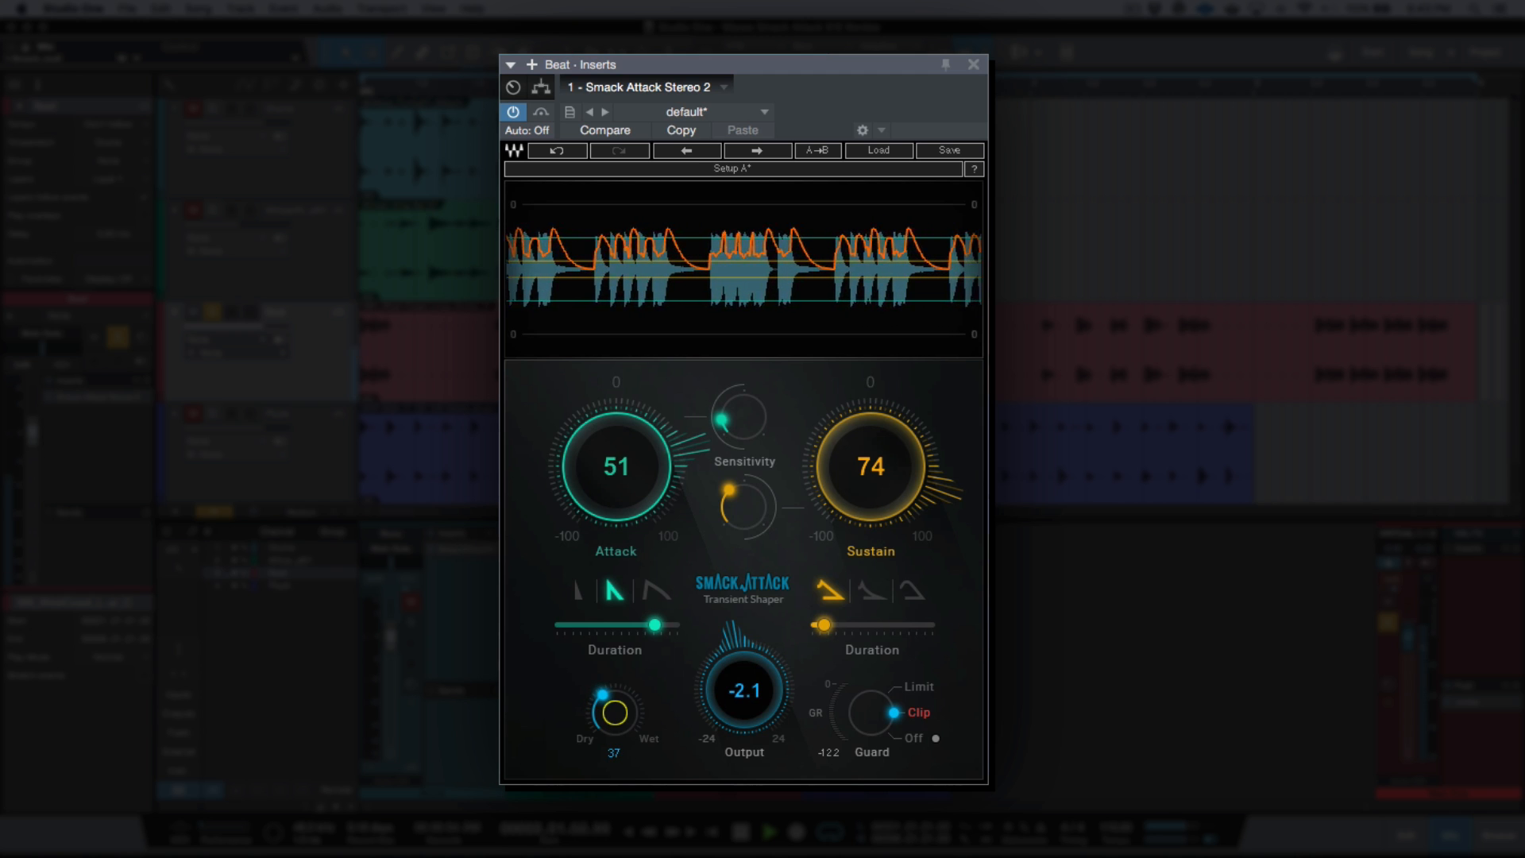
pyautogui.moveTo(627, 488); pyautogui.dragTo(628, 479)
pyautogui.click(578, 593)
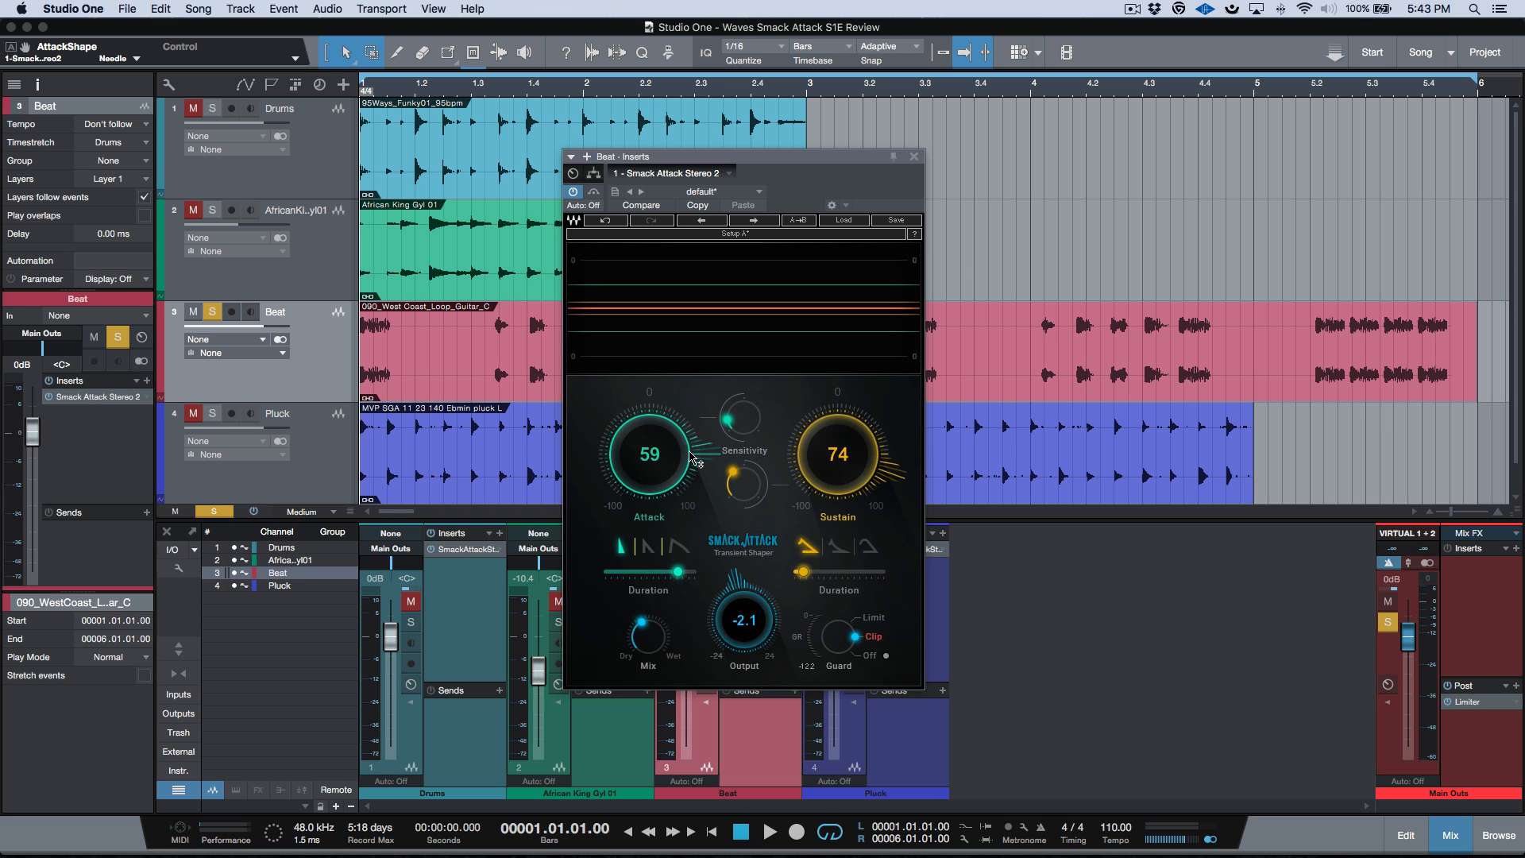
# Step: Select the Pluck track, listen to it with Smack Attack bypassed and re-enable the plug-in
pyautogui.click(324, 475)
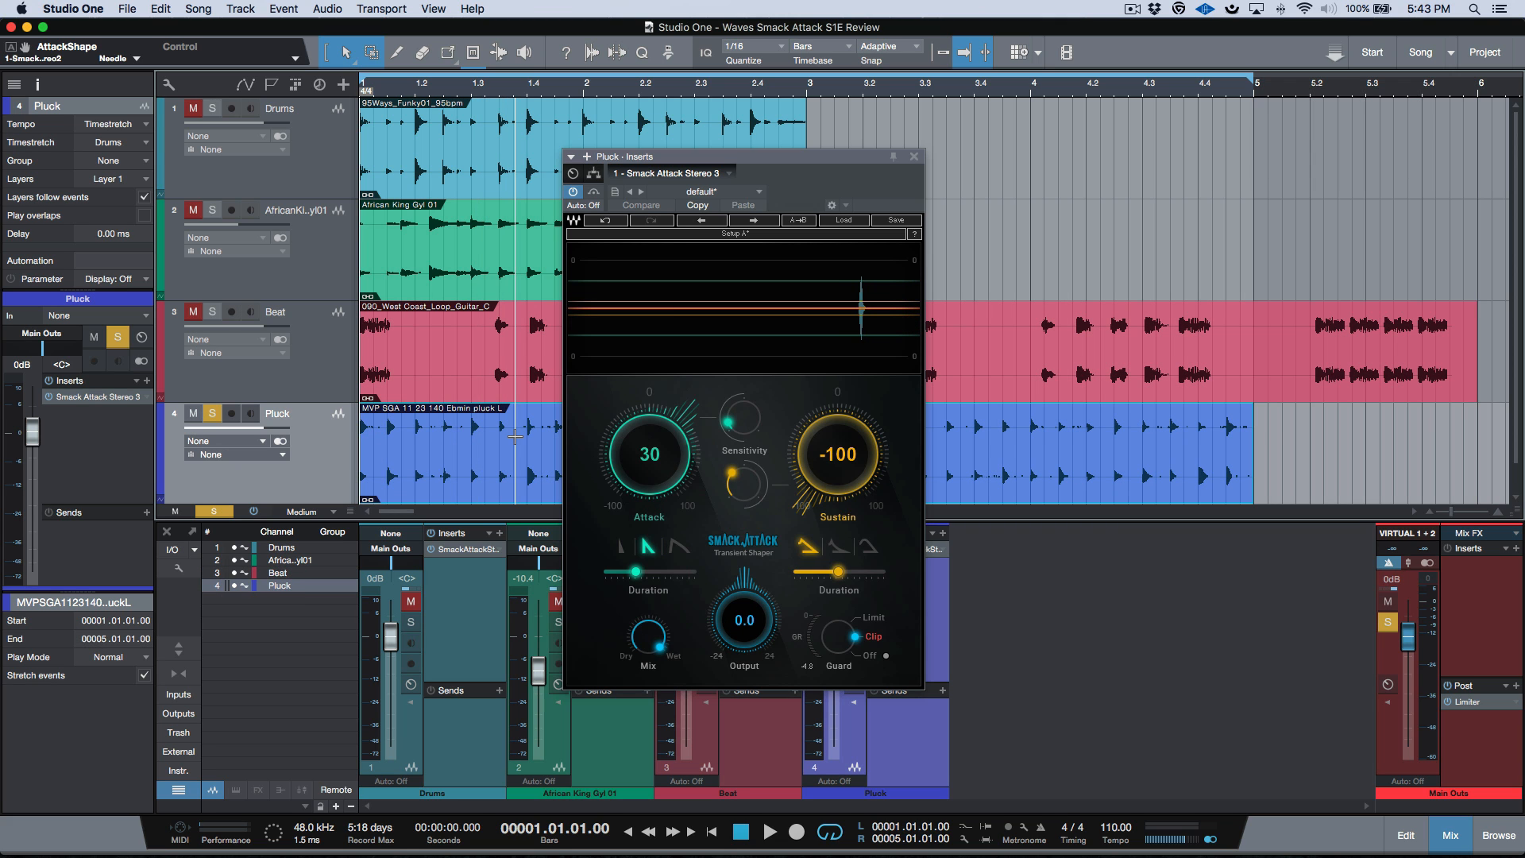
pyautogui.click(593, 192)
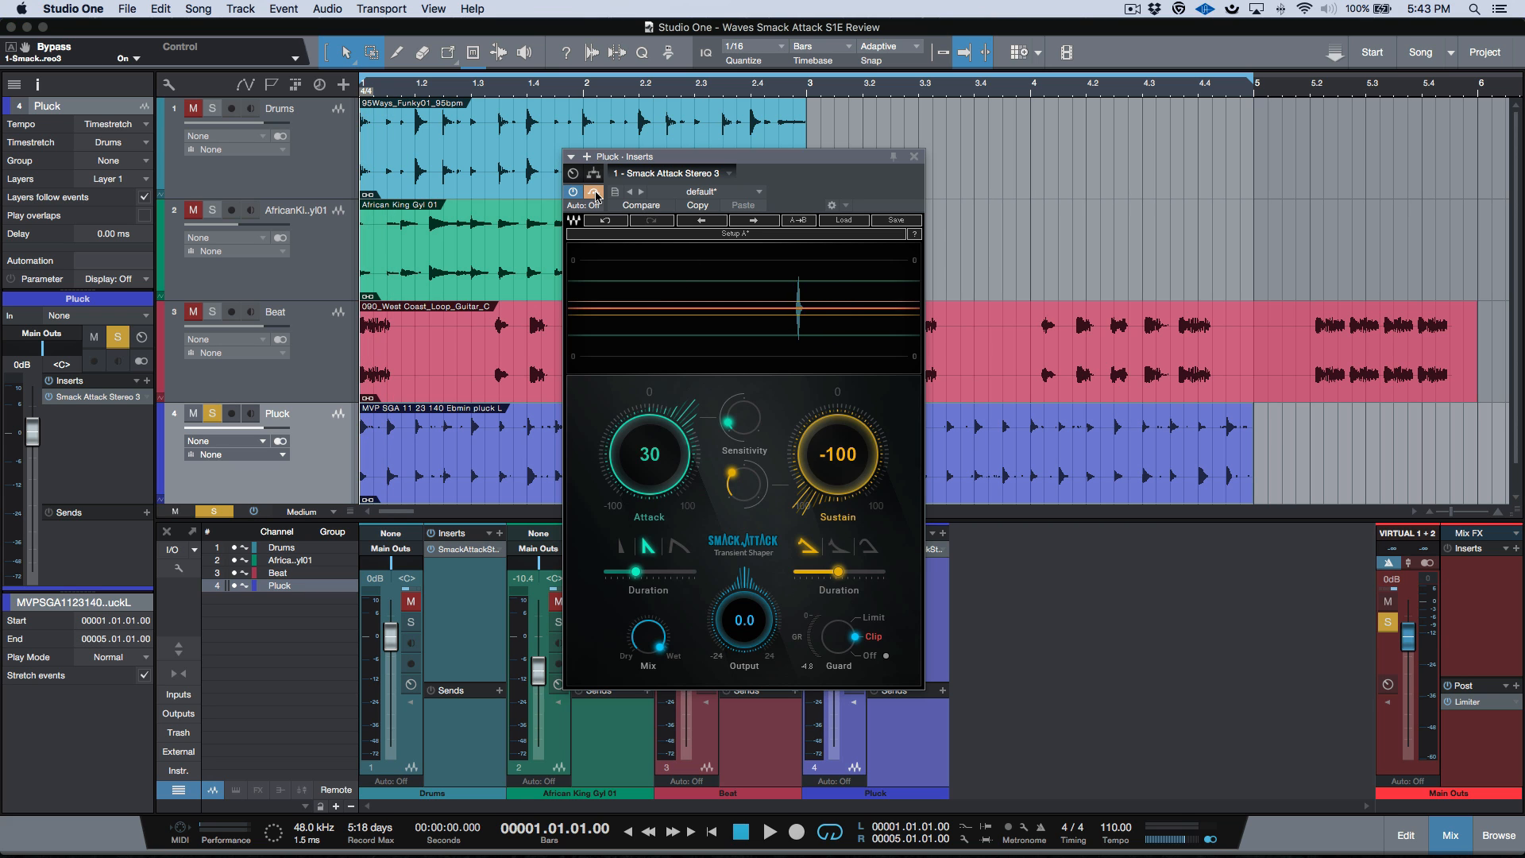
pyautogui.press('space')
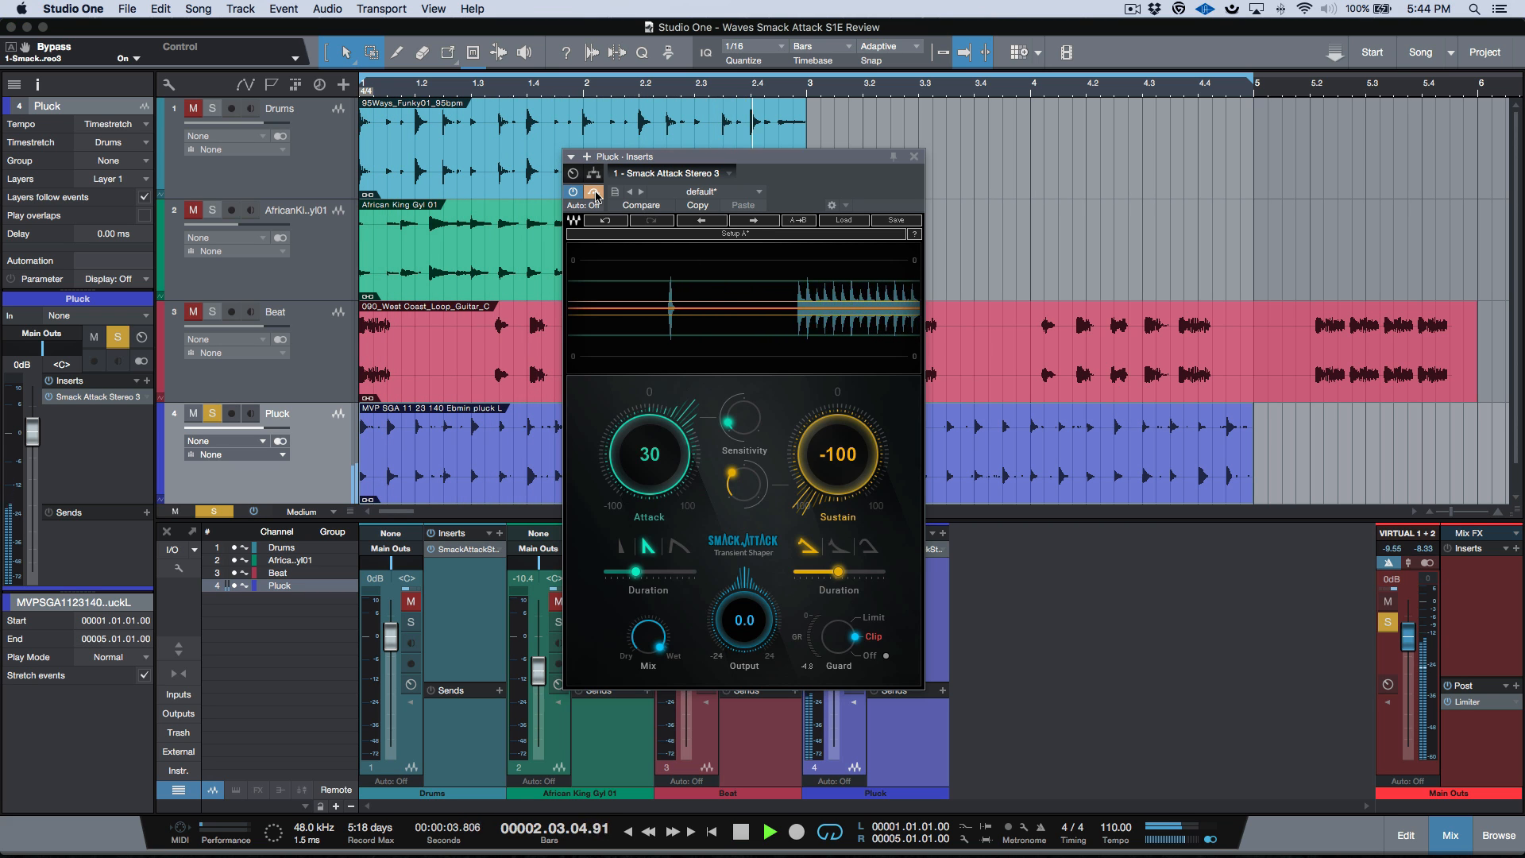
pyautogui.press('space')
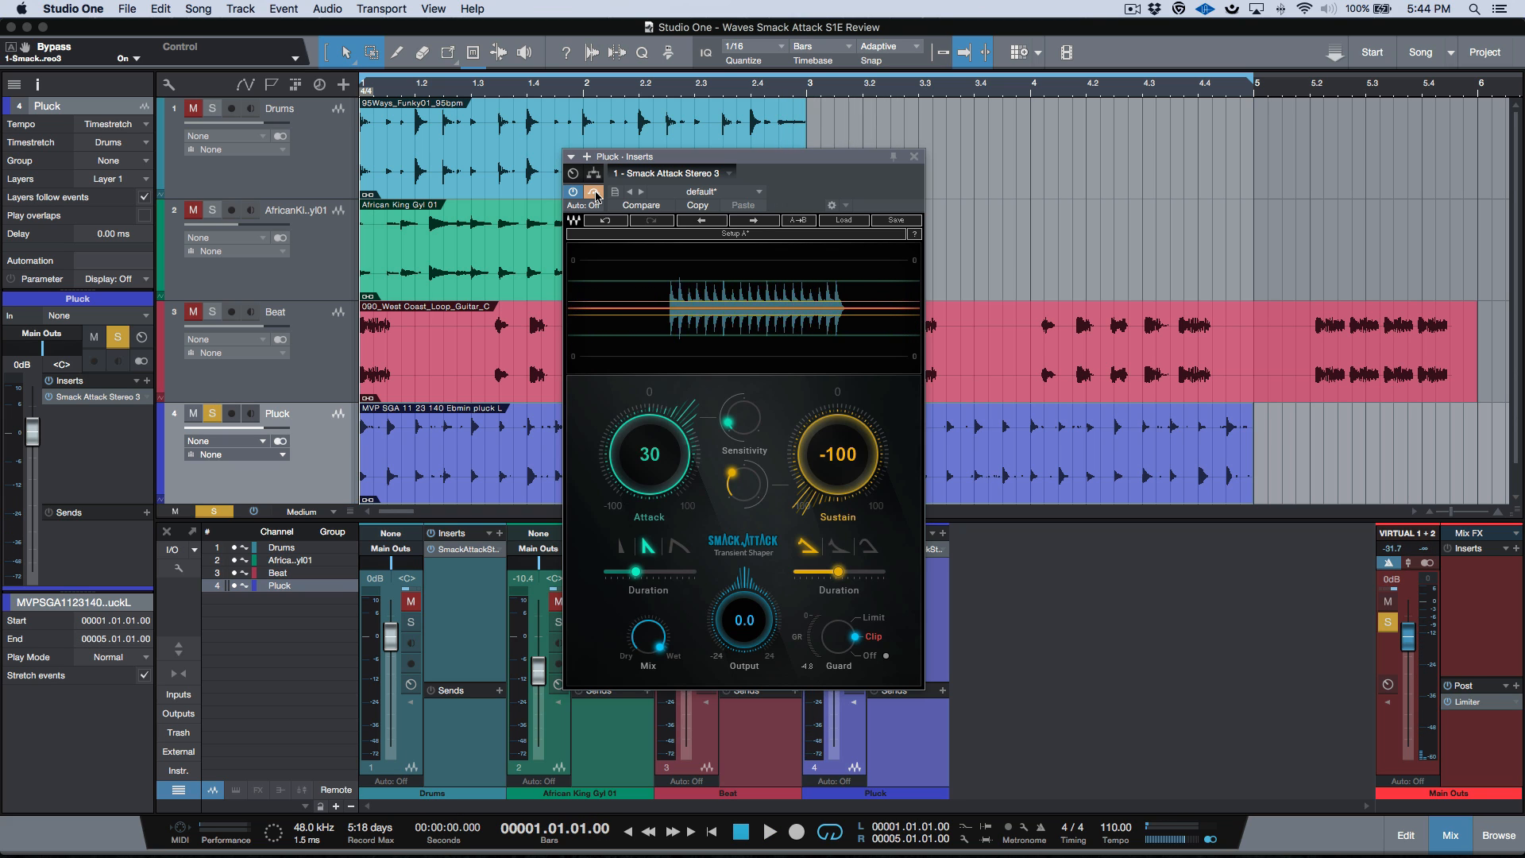
pyautogui.click(593, 192)
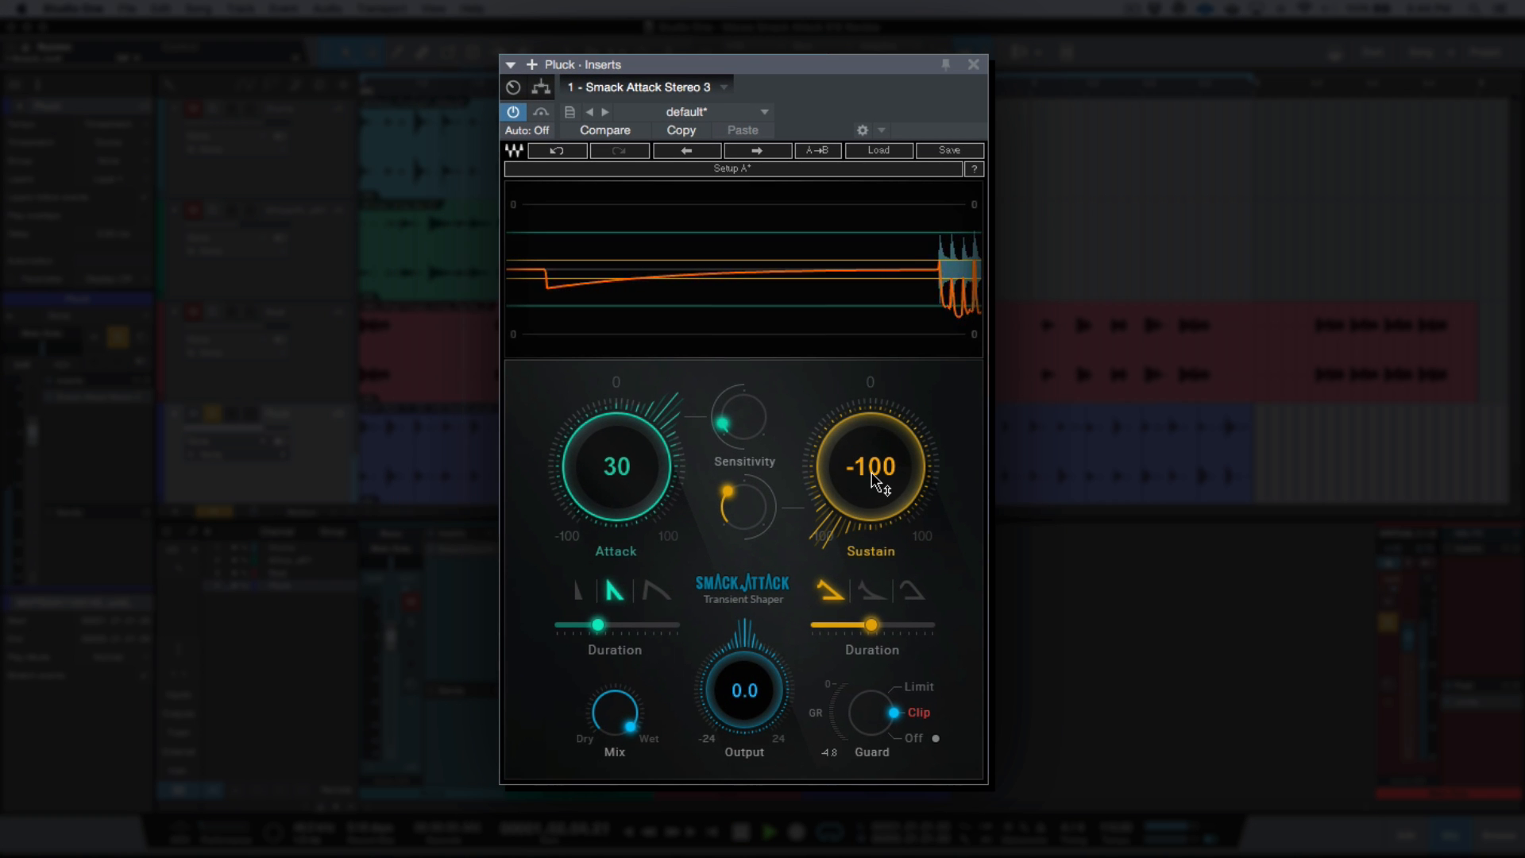
# Step: Try a higher Sustain Sensitivity and shorter Sustain Duration on the plucks, and switch back to the stored settings with Compare
pyautogui.moveTo(862, 629)
pyautogui.moveTo(876, 652)
pyautogui.mouseDown()
pyautogui.moveTo(830, 653)
pyautogui.moveTo(818, 625)
pyautogui.moveTo(931, 625)
pyautogui.moveTo(870, 625)
pyautogui.mouseUp()
pyautogui.moveTo(750, 516); pyautogui.dragTo(750, 493)
pyautogui.moveTo(870, 625); pyautogui.dragTo(842, 626)
pyautogui.press('space')
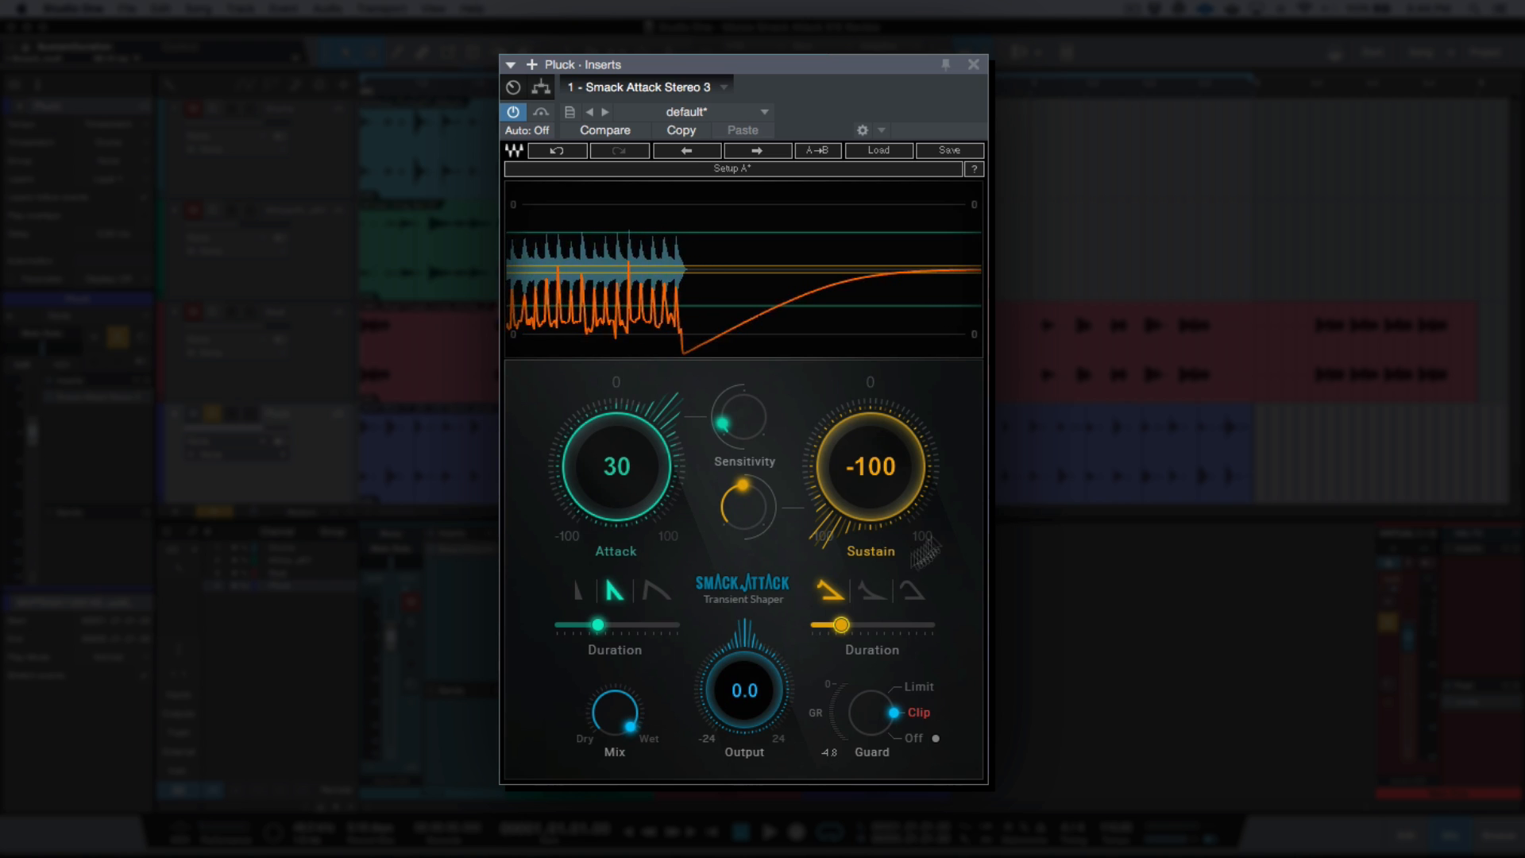
pyautogui.click(618, 133)
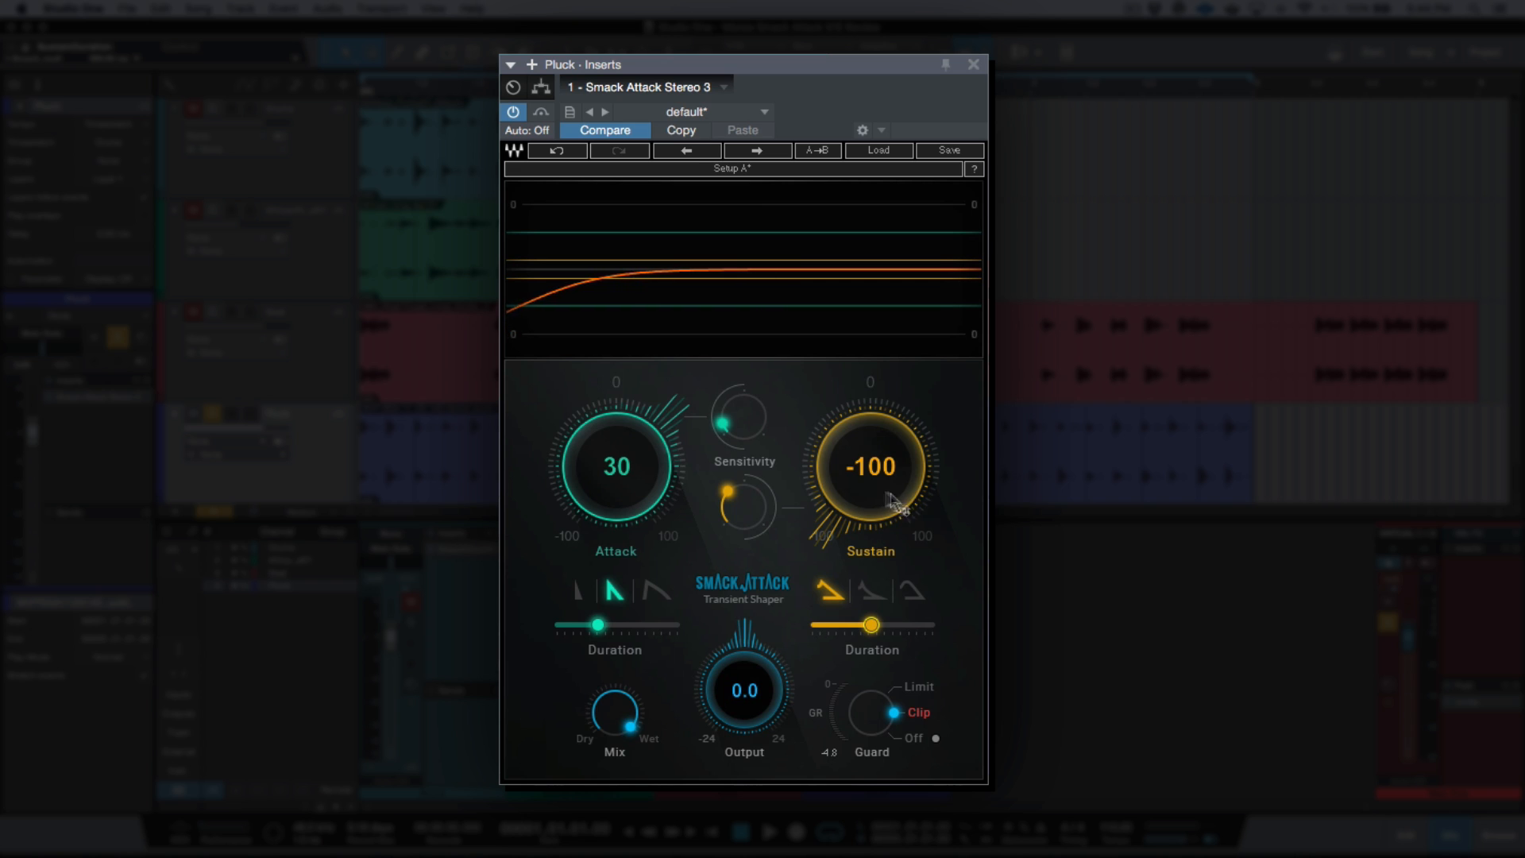
# Step: Set the Pluck's Sustain to 25 and Output to -2.9, and bypass Smack Attack to compare with the dry sound
pyautogui.moveTo(870, 496); pyautogui.dragTo(830, 473)
pyautogui.moveTo(738, 698); pyautogui.dragTo(738, 708)
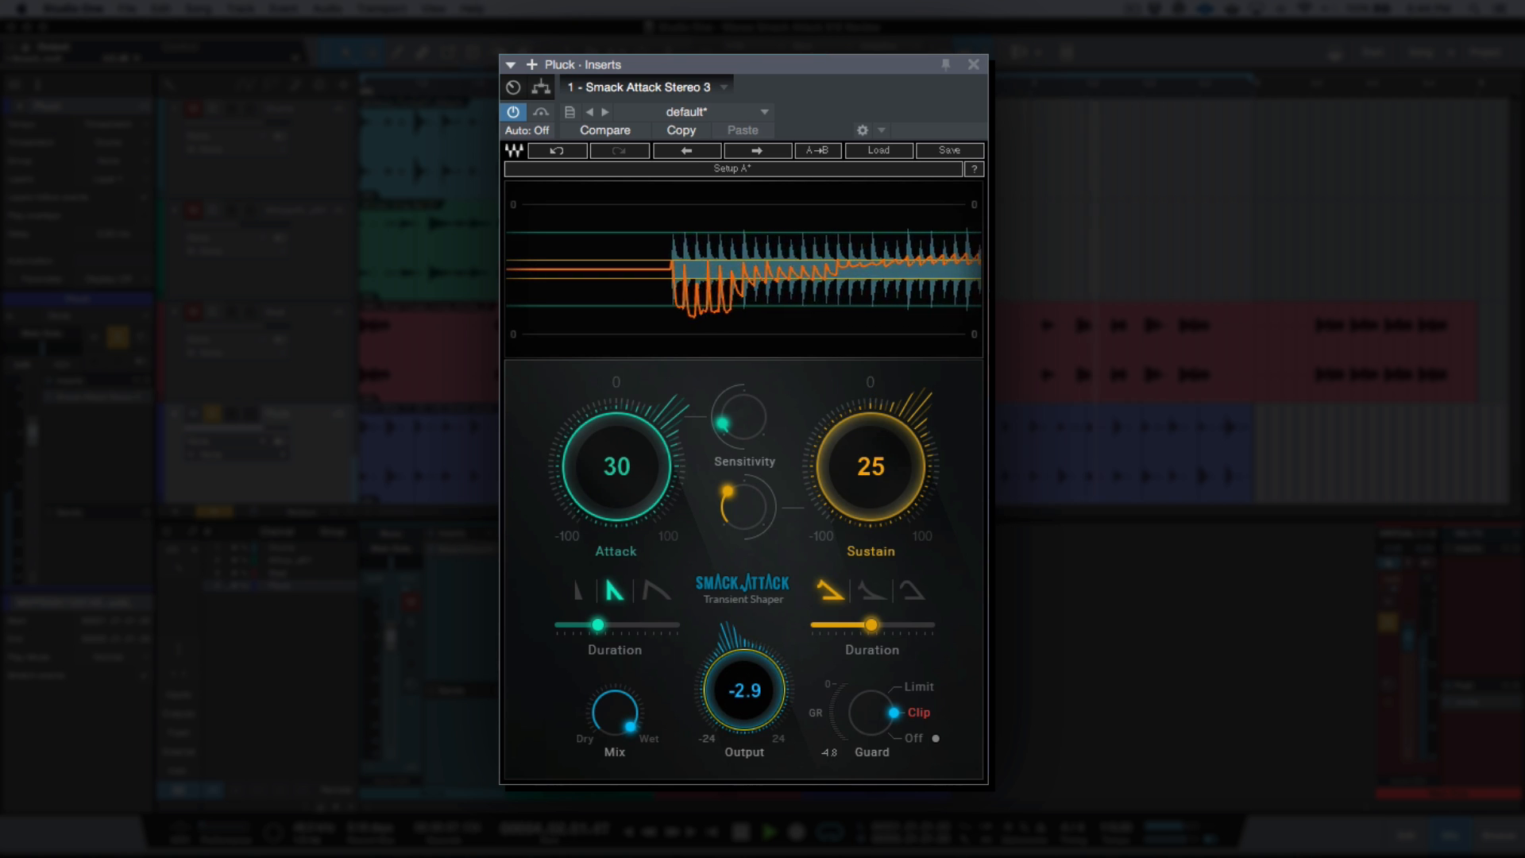
pyautogui.click(540, 111)
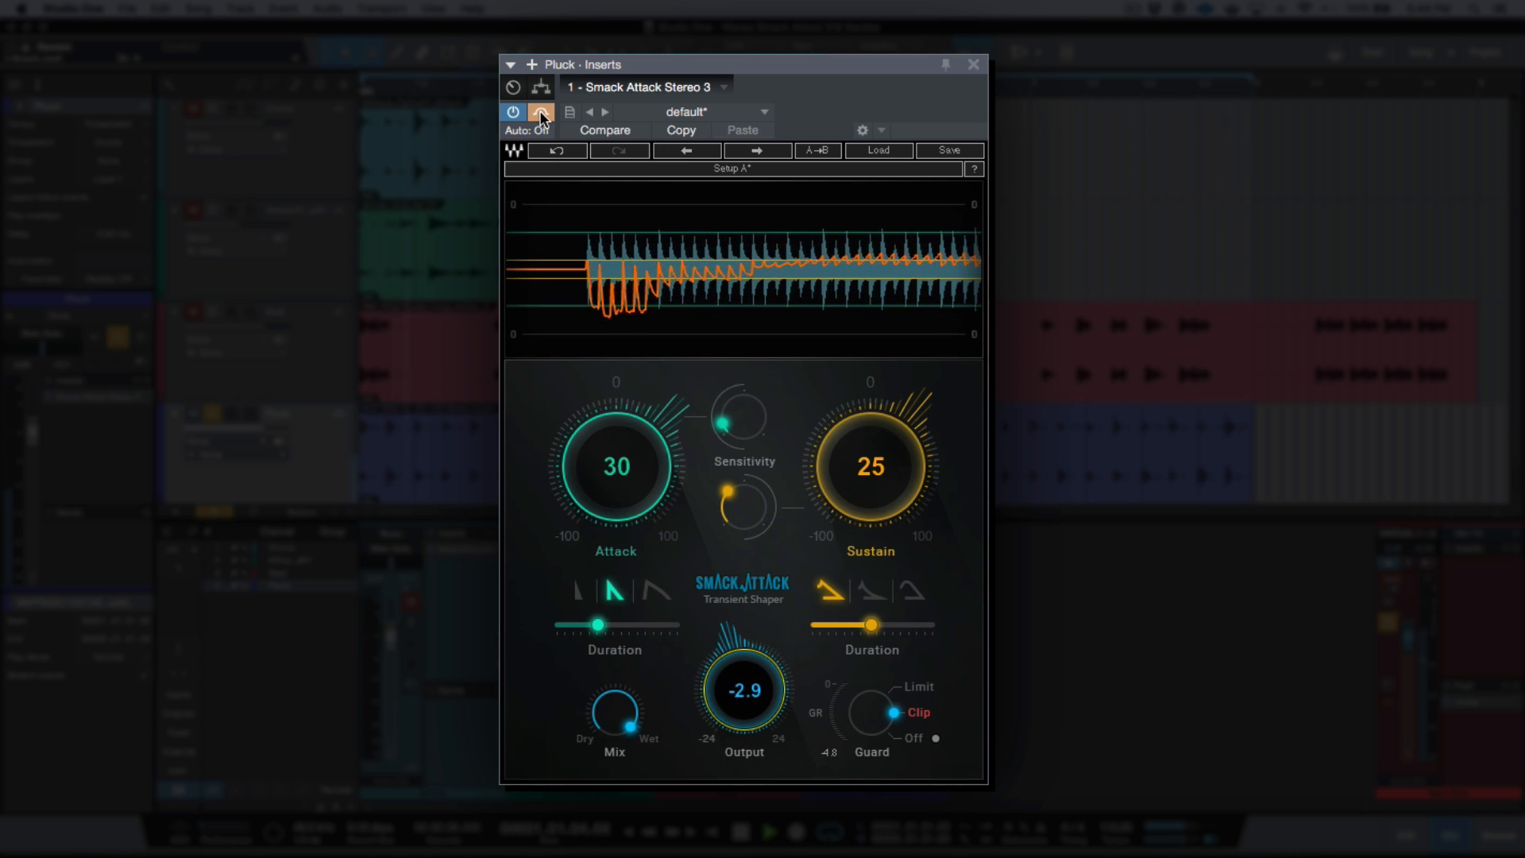
# Step: Raise the Pluck's Attack to 57 and increase its Attack Sensitivity
pyautogui.moveTo(643, 473); pyautogui.dragTo(643, 454)
pyautogui.moveTo(743, 421); pyautogui.dragTo(743, 408)
pyautogui.moveTo(659, 475); pyautogui.dragTo(659, 467)
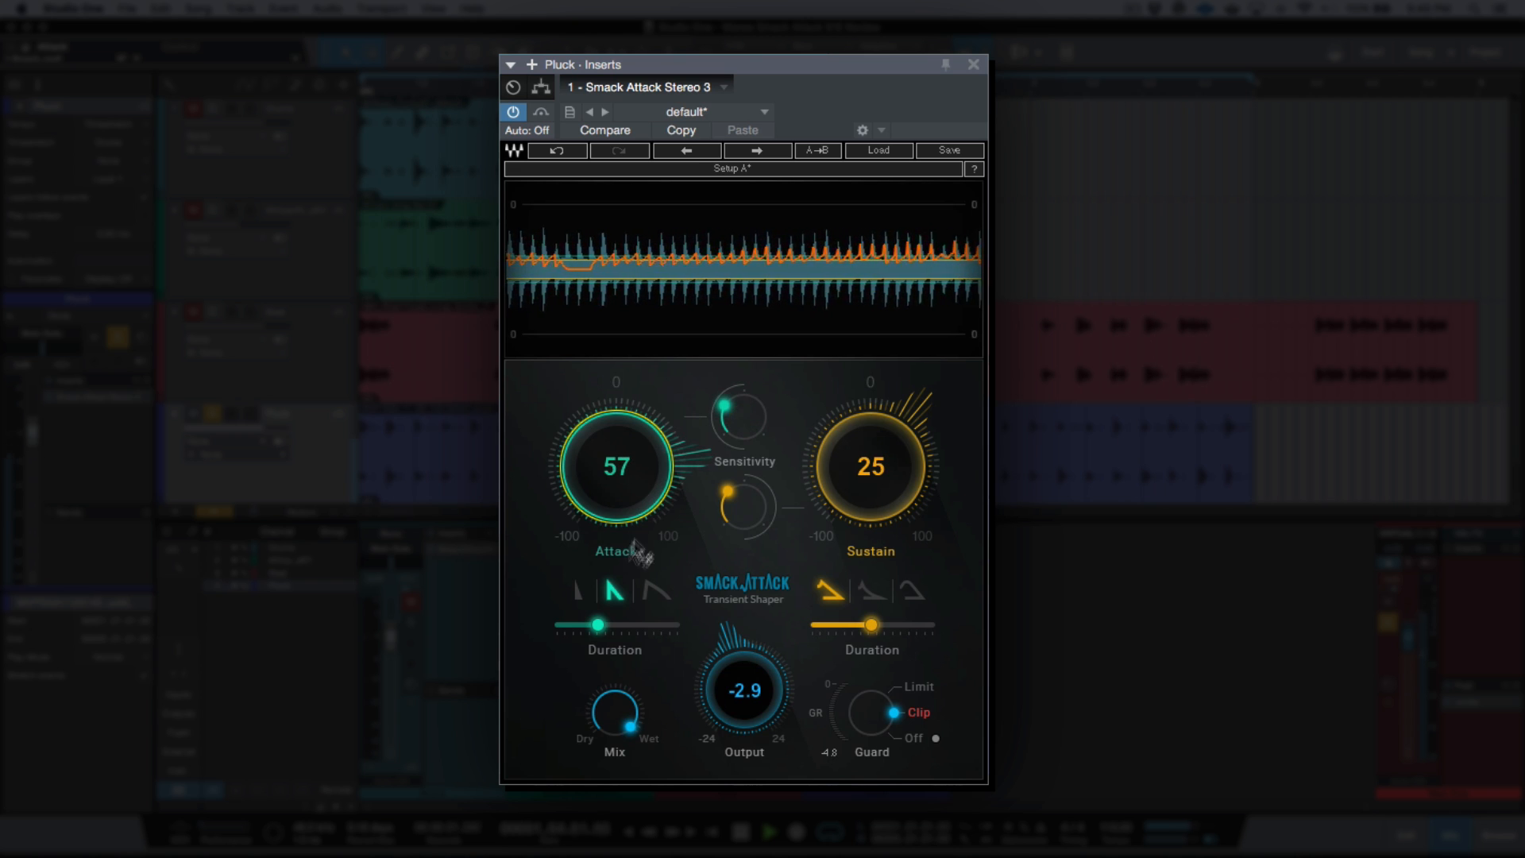
# Step: Audition the three attack shapes on the playing plucks and settle on Needle
pyautogui.click(577, 592)
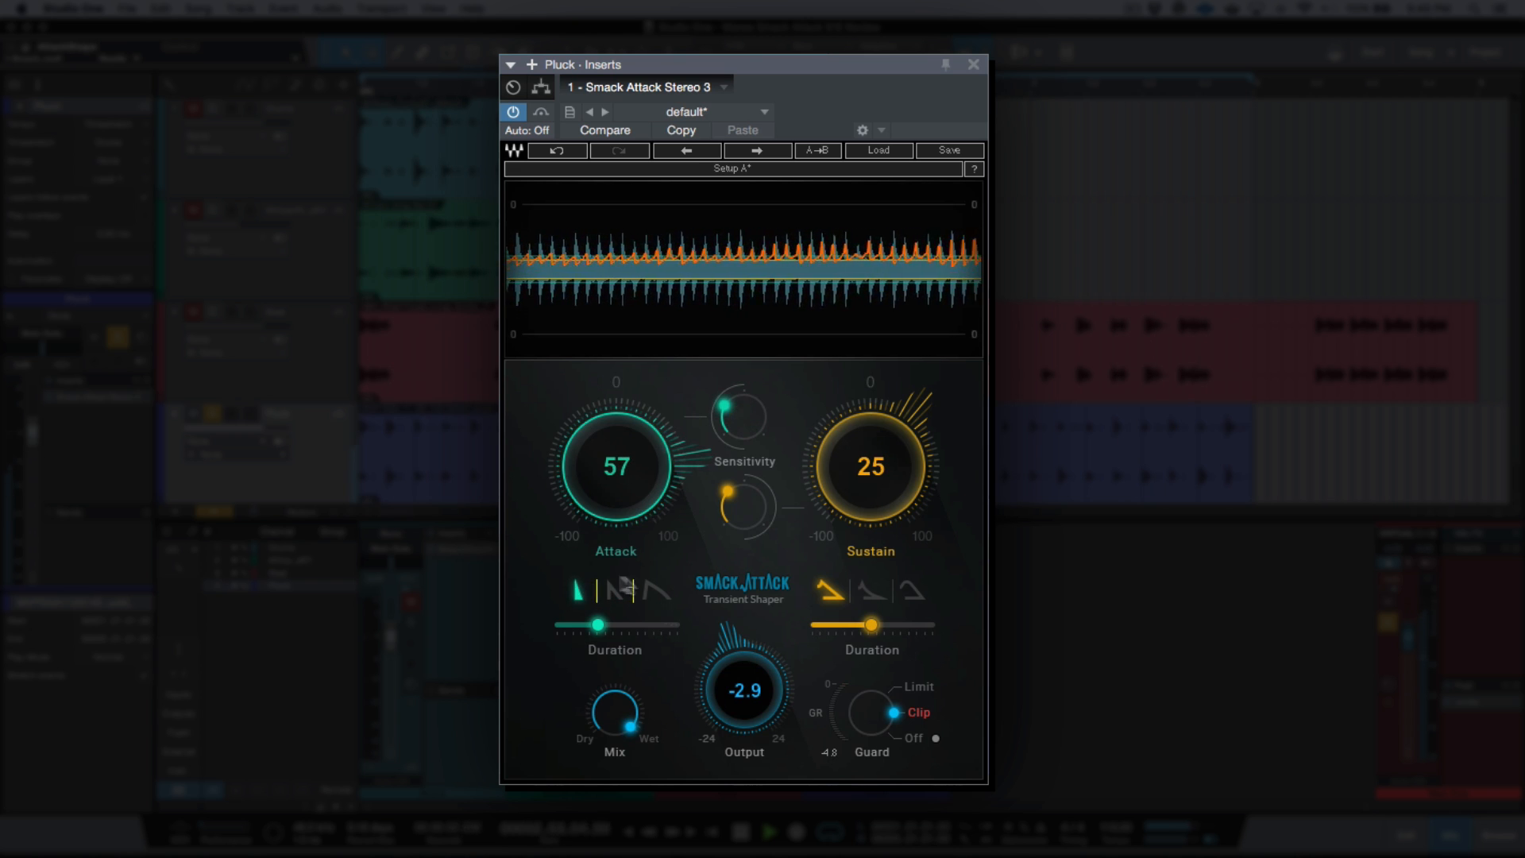
pyautogui.click(616, 592)
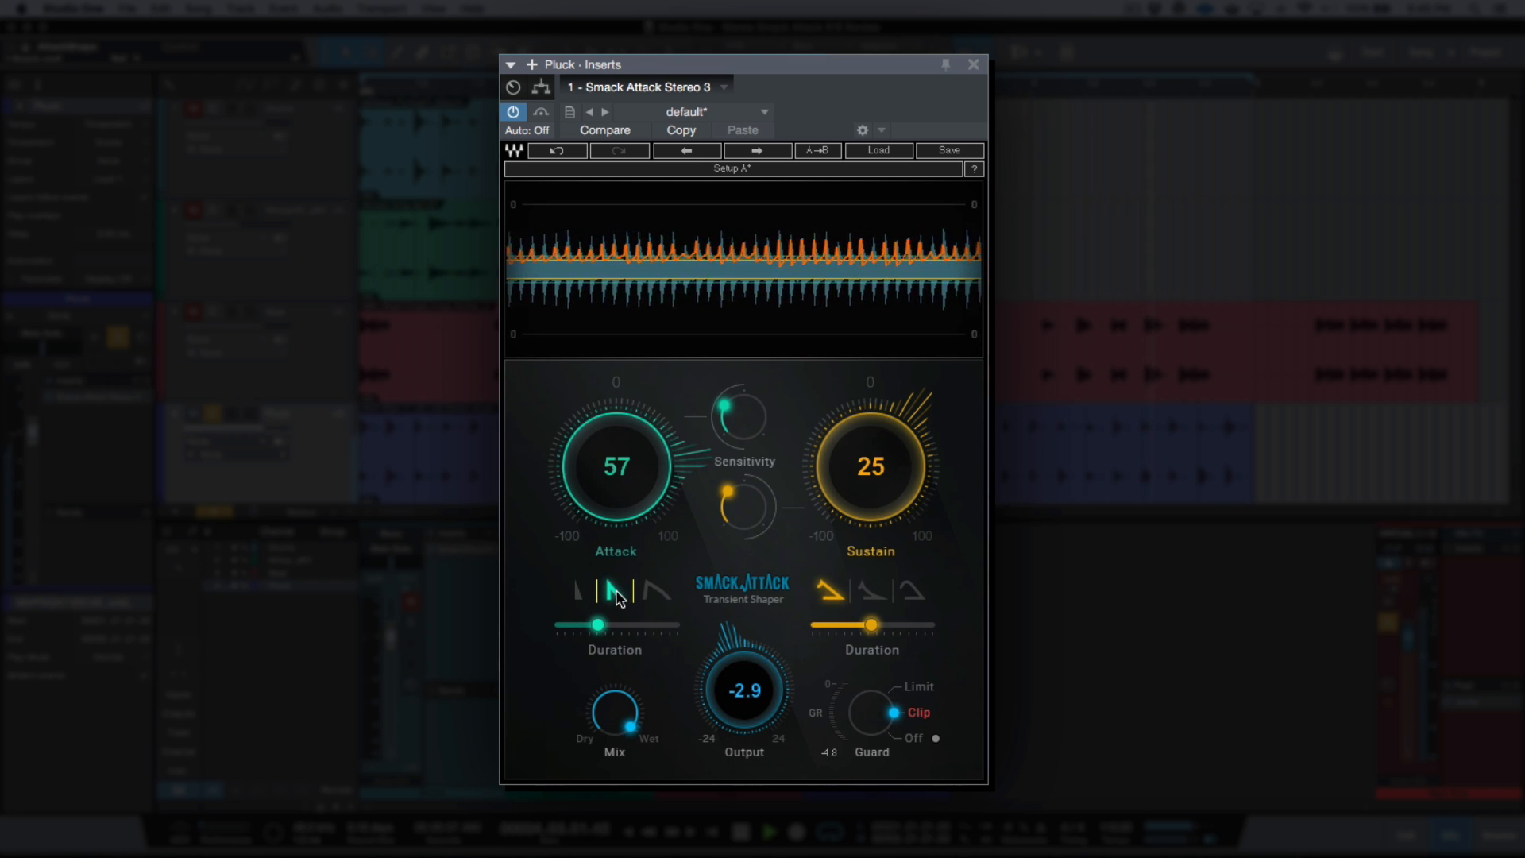
pyautogui.click(656, 592)
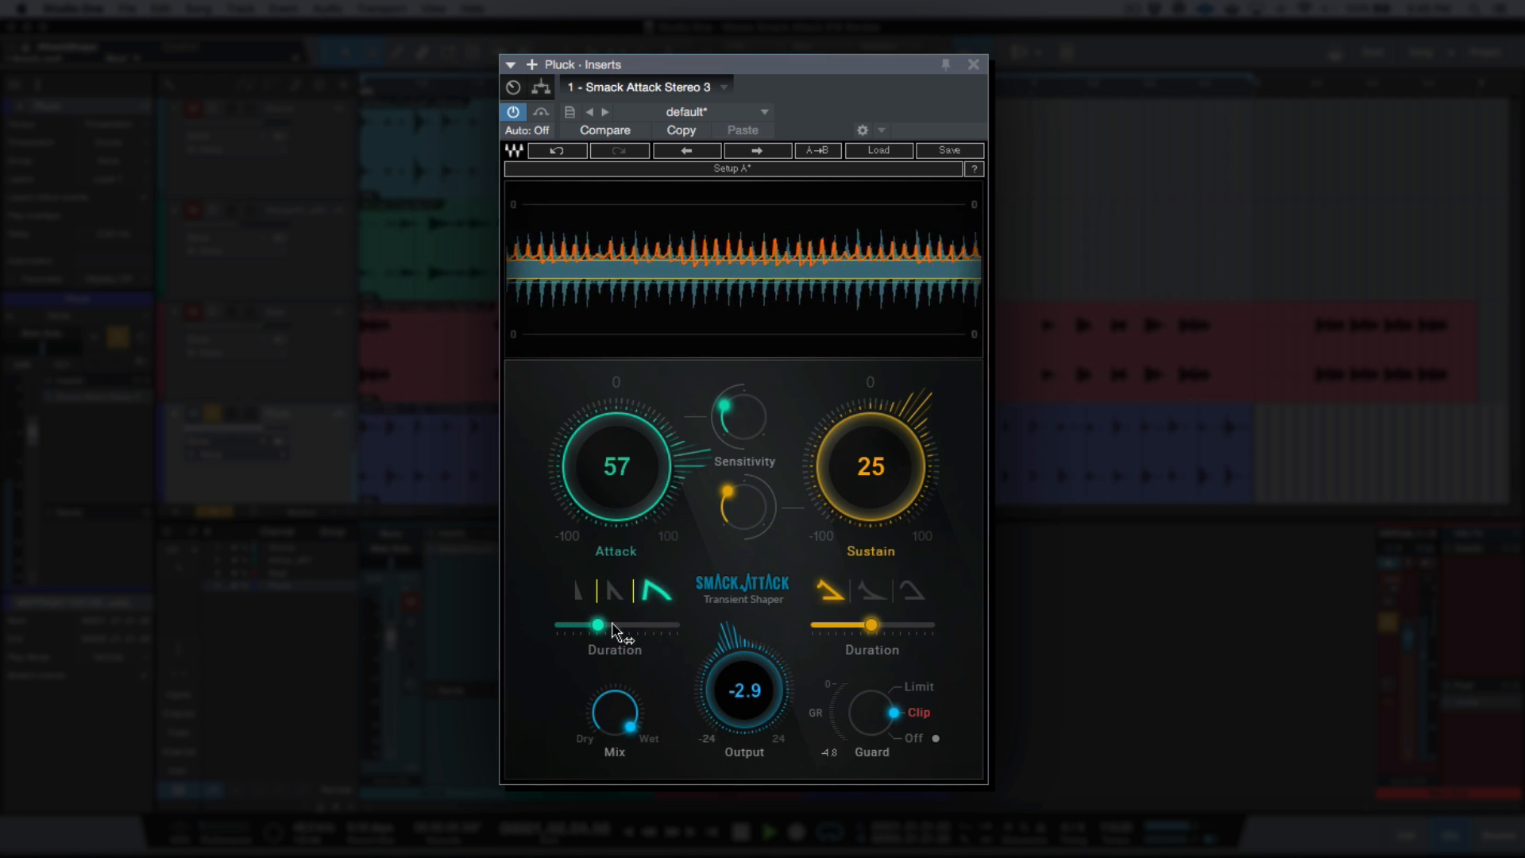
pyautogui.click(579, 592)
# Step: Lengthen the Pluck's Attack Duration slightly and set the Mix to 72
pyautogui.moveTo(598, 625)
pyautogui.mouseDown()
pyautogui.moveTo(557, 626)
pyautogui.moveTo(677, 628)
pyautogui.moveTo(612, 632)
pyautogui.mouseUp()
pyautogui.moveTo(617, 718); pyautogui.dragTo(642, 749)
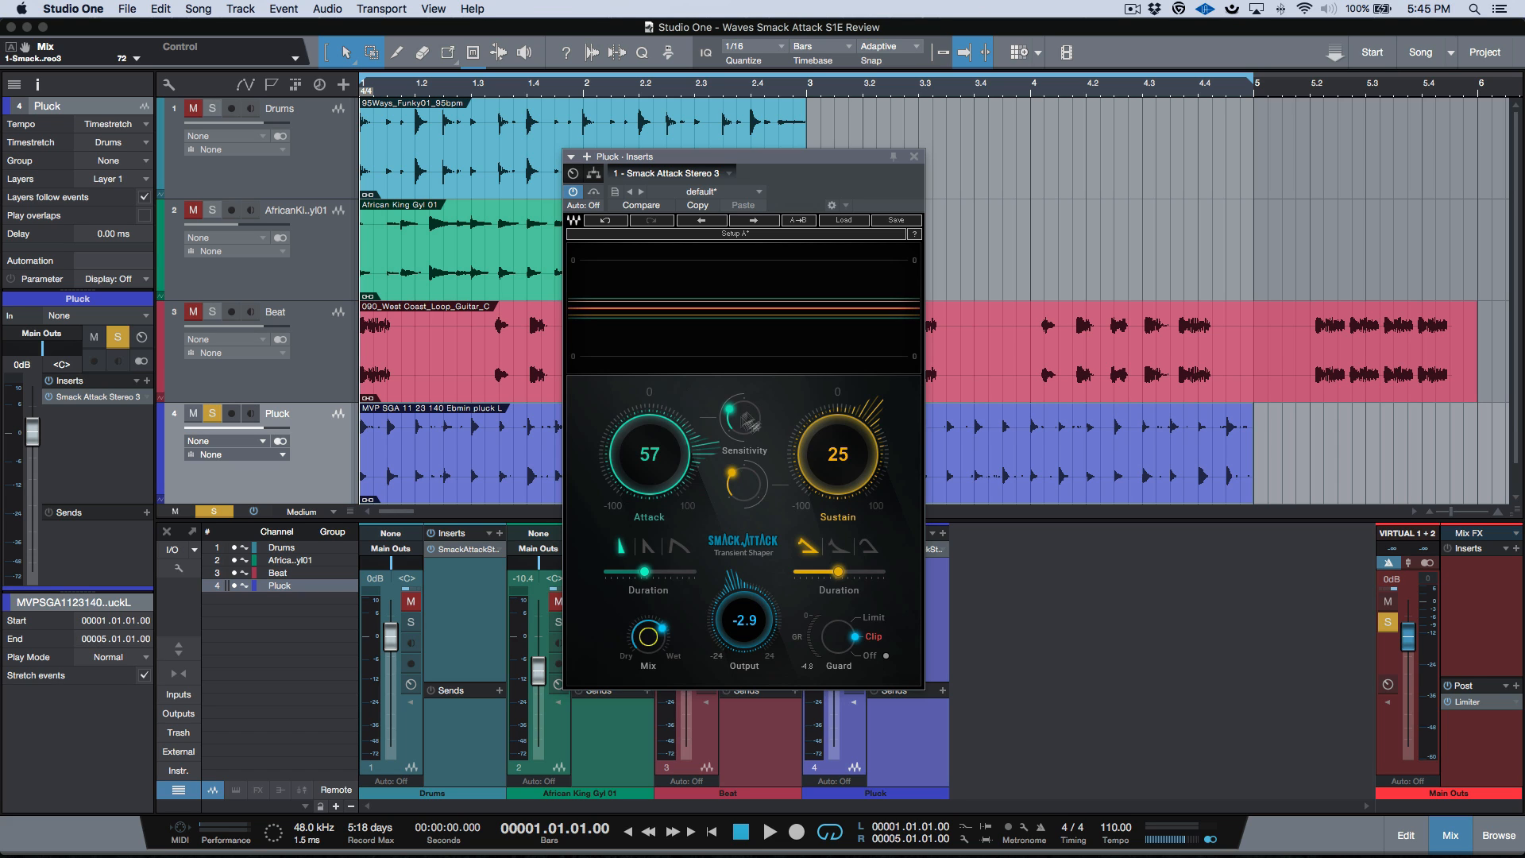
pyautogui.moveTo(746, 421)
pyautogui.moveTo(679, 586)
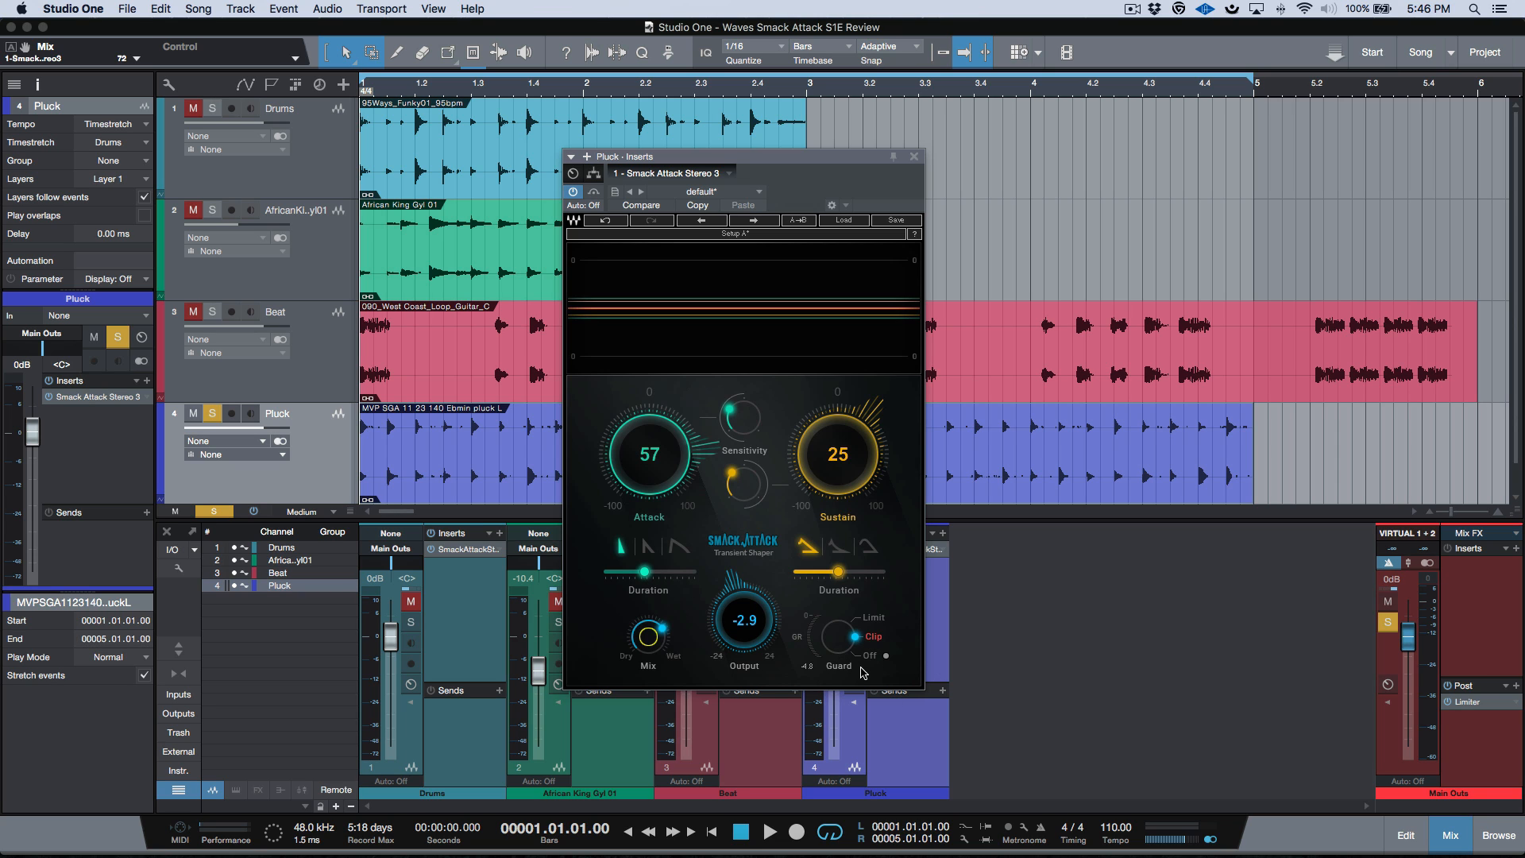